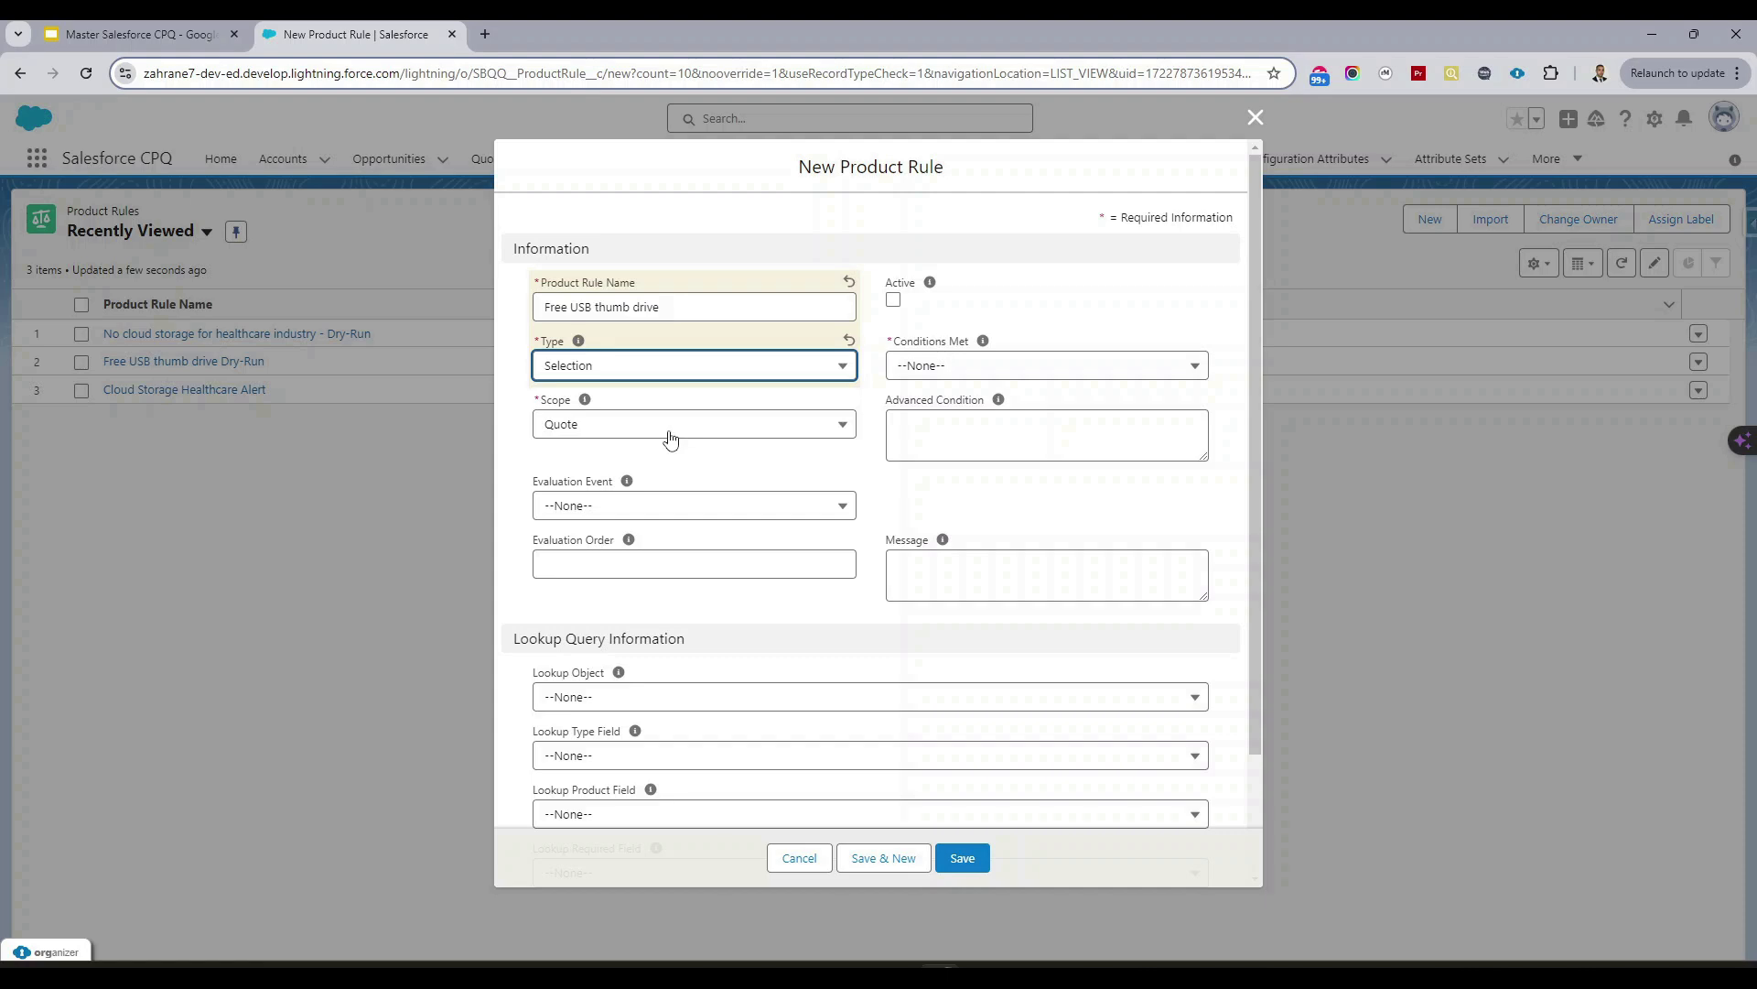
Set the rule's evaluation event to Always, consulting the Evaluation EVENT & SCOPE slide in the Google Slides deck.
click(728, 505)
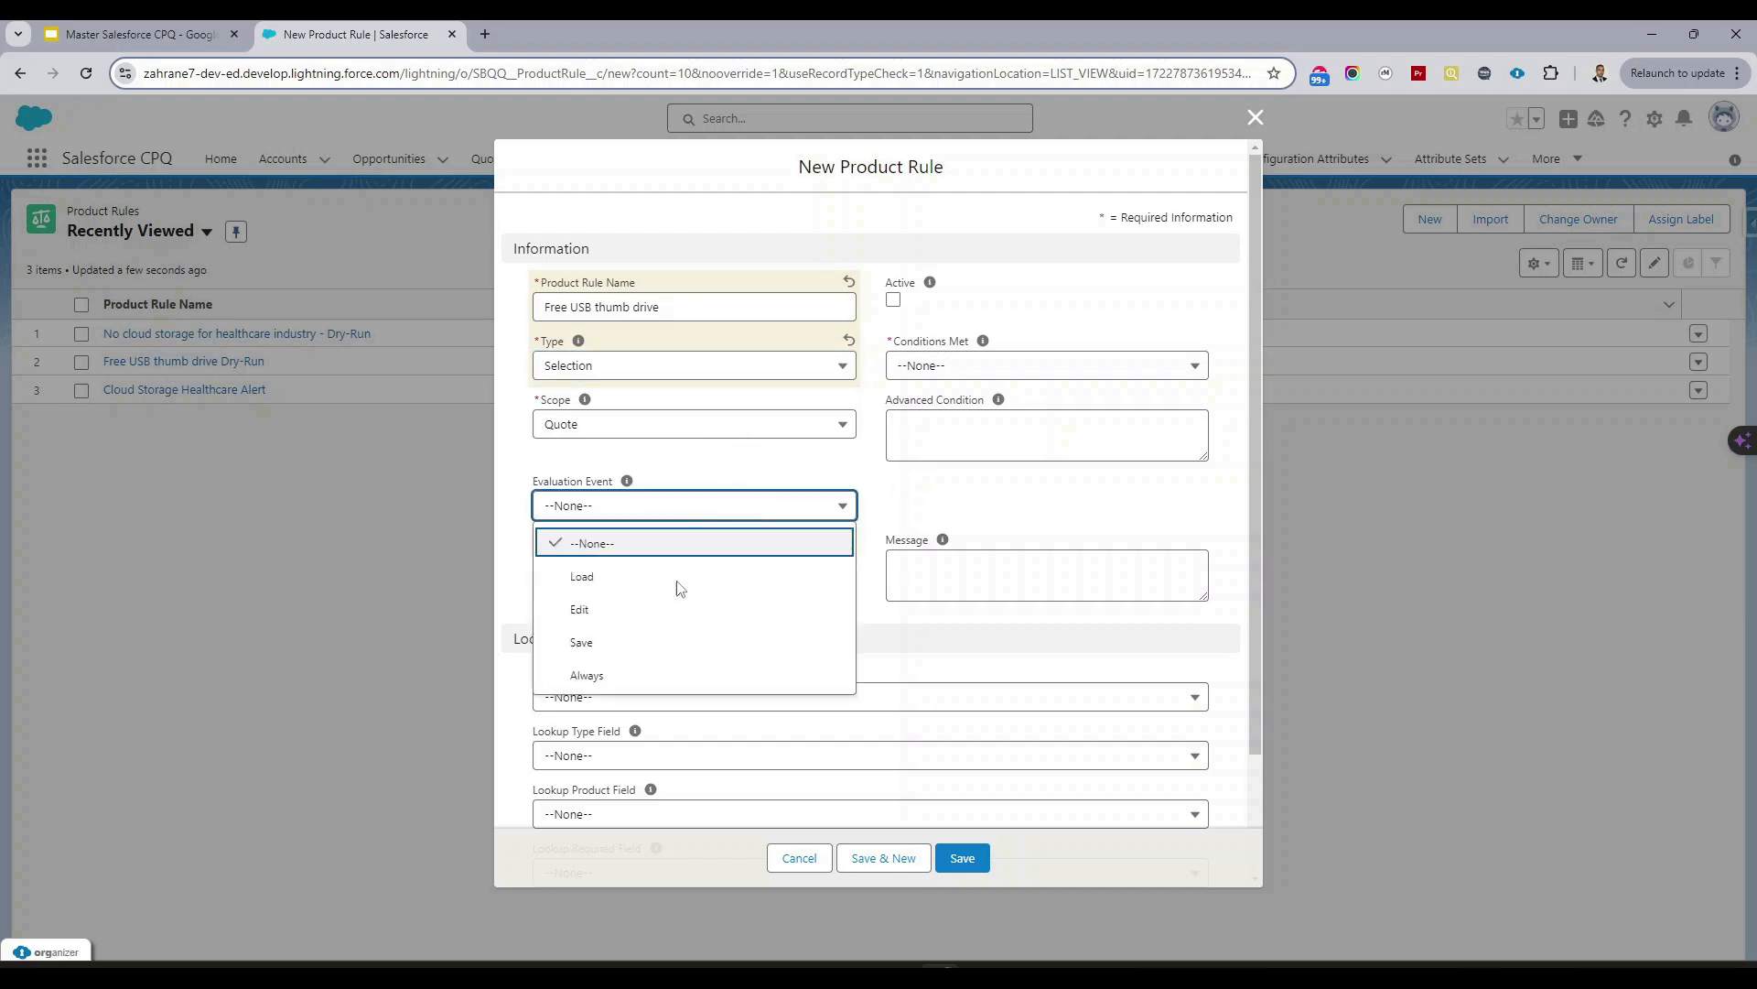
click(656, 677)
click(177, 36)
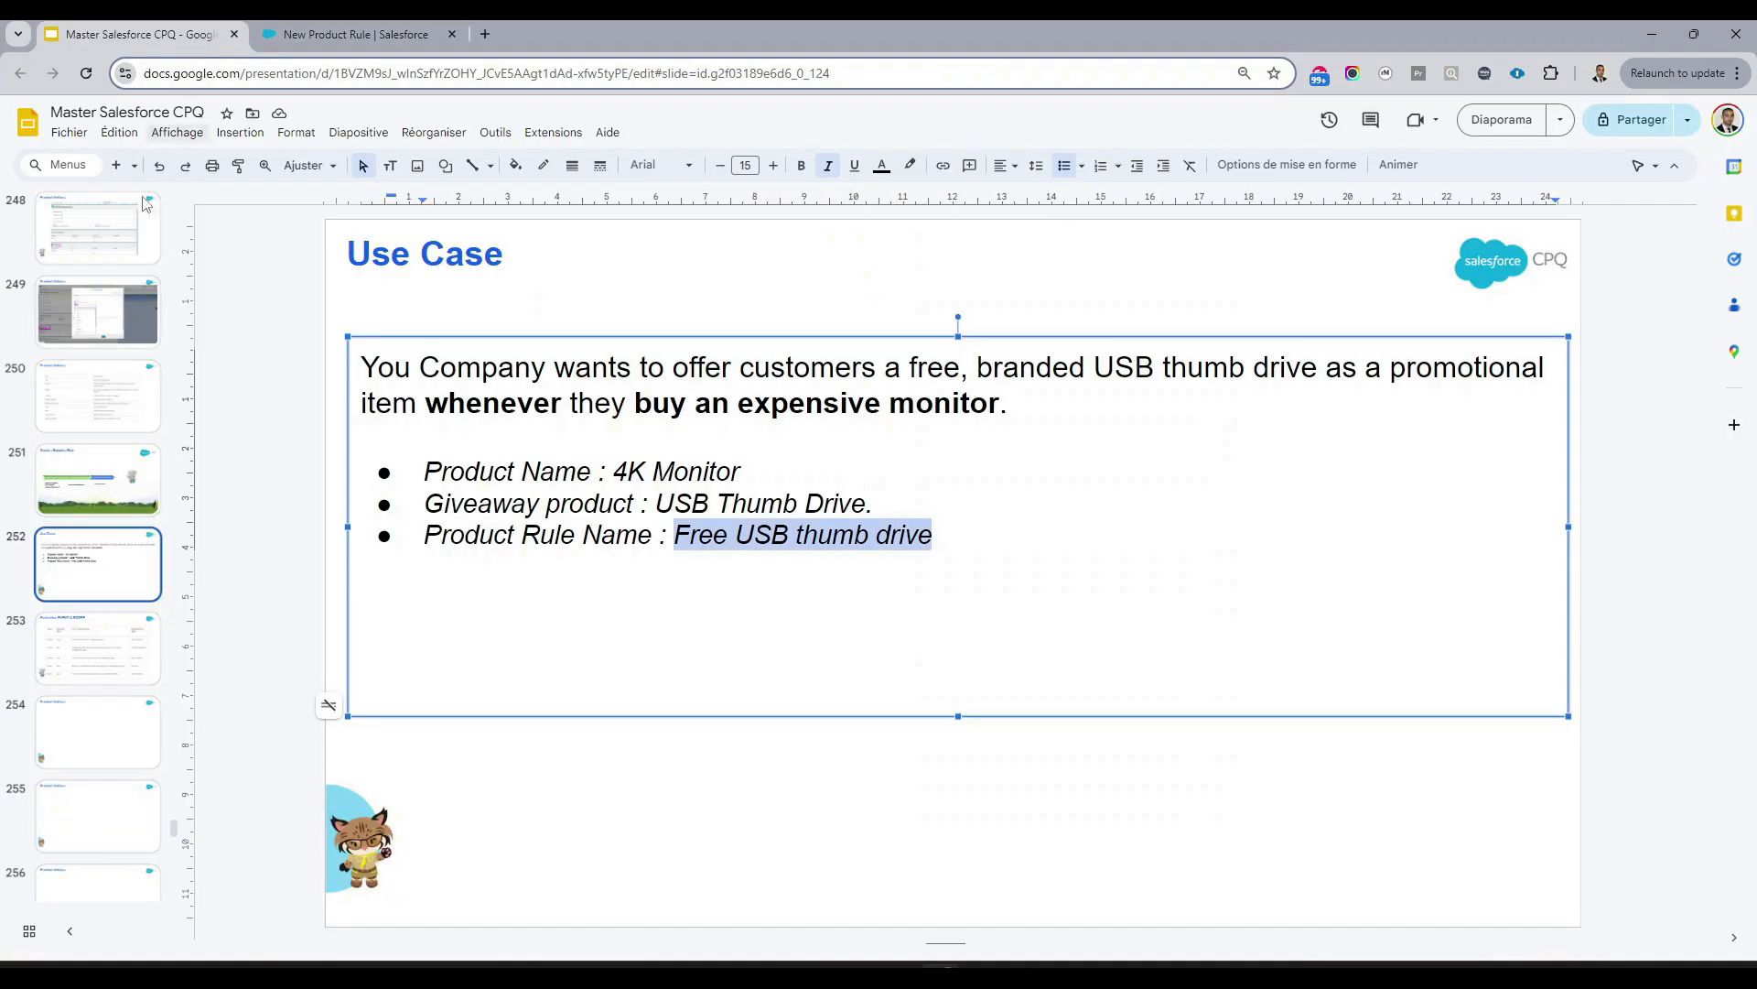
click(99, 645)
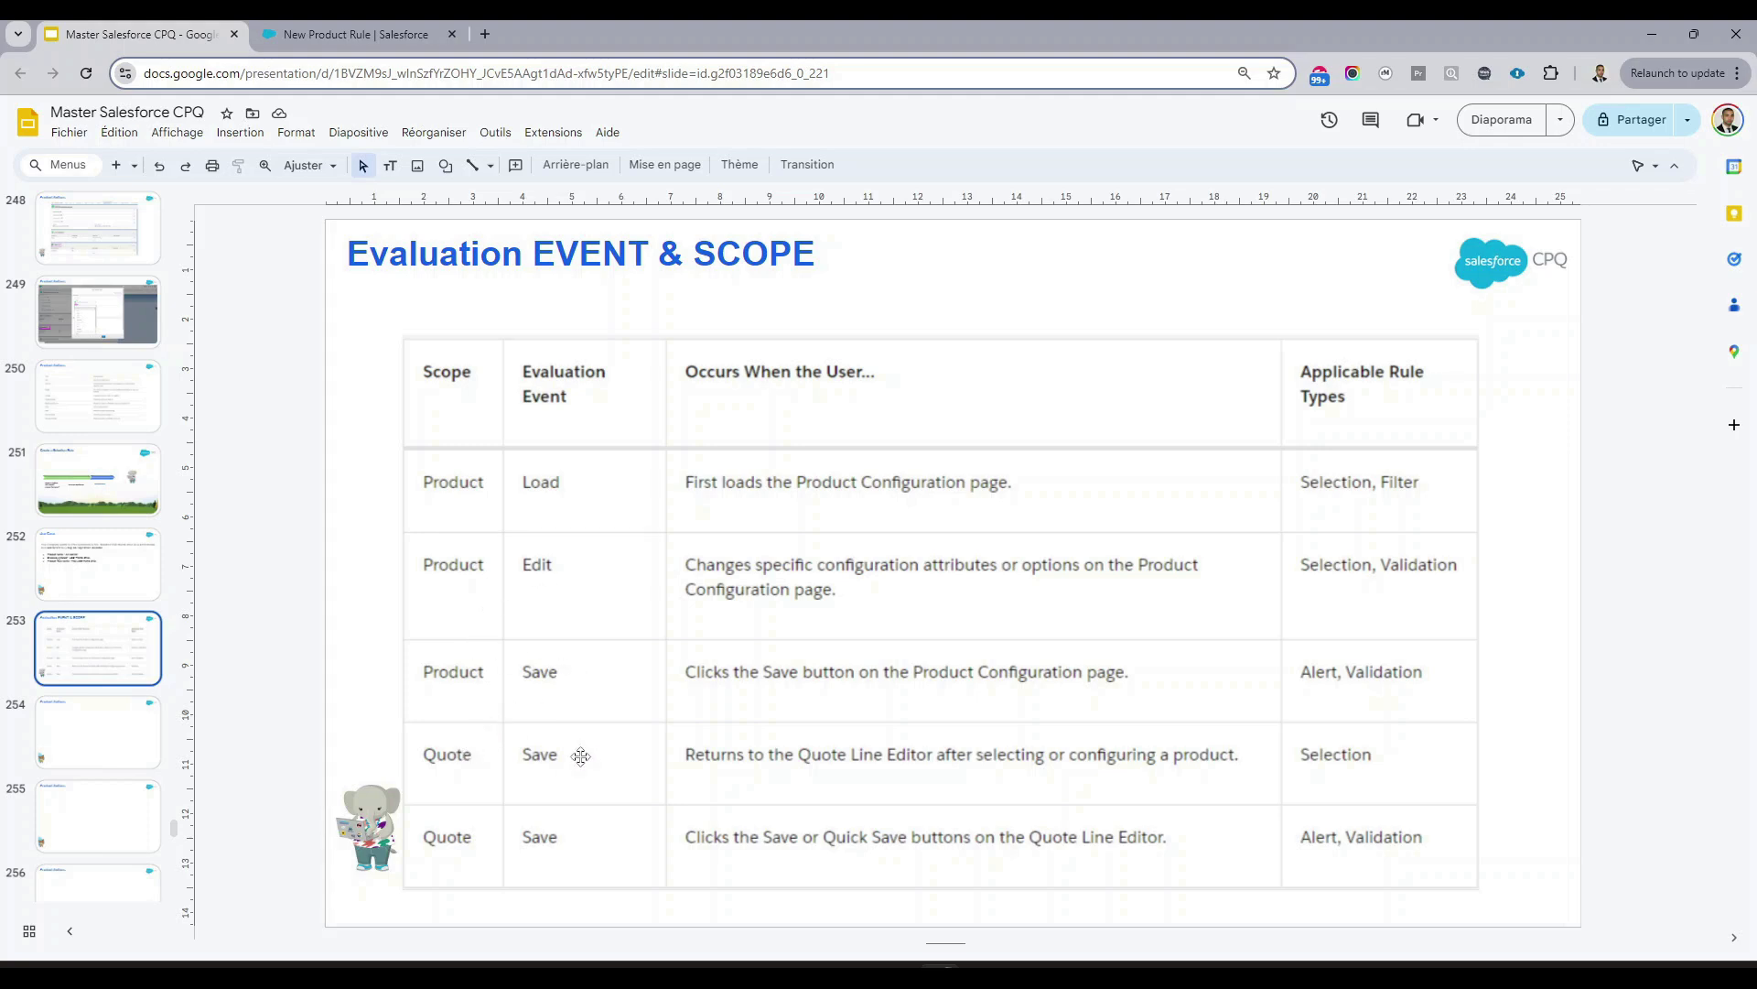
click(371, 36)
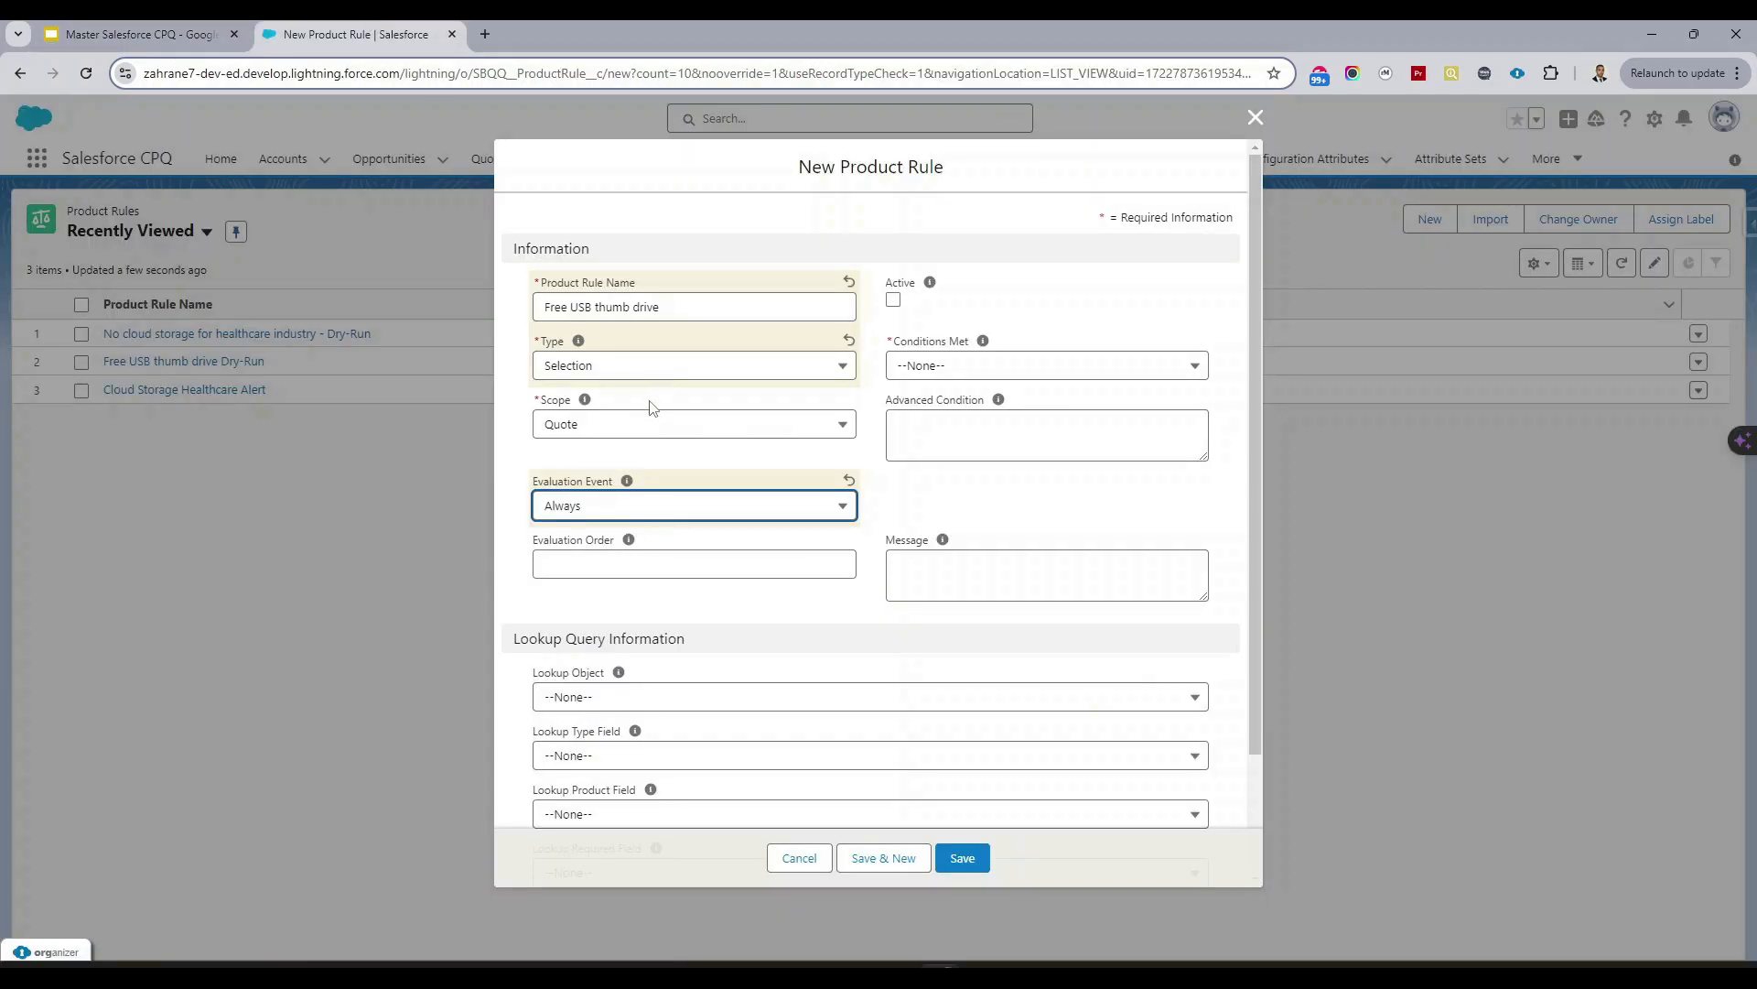
click(636, 511)
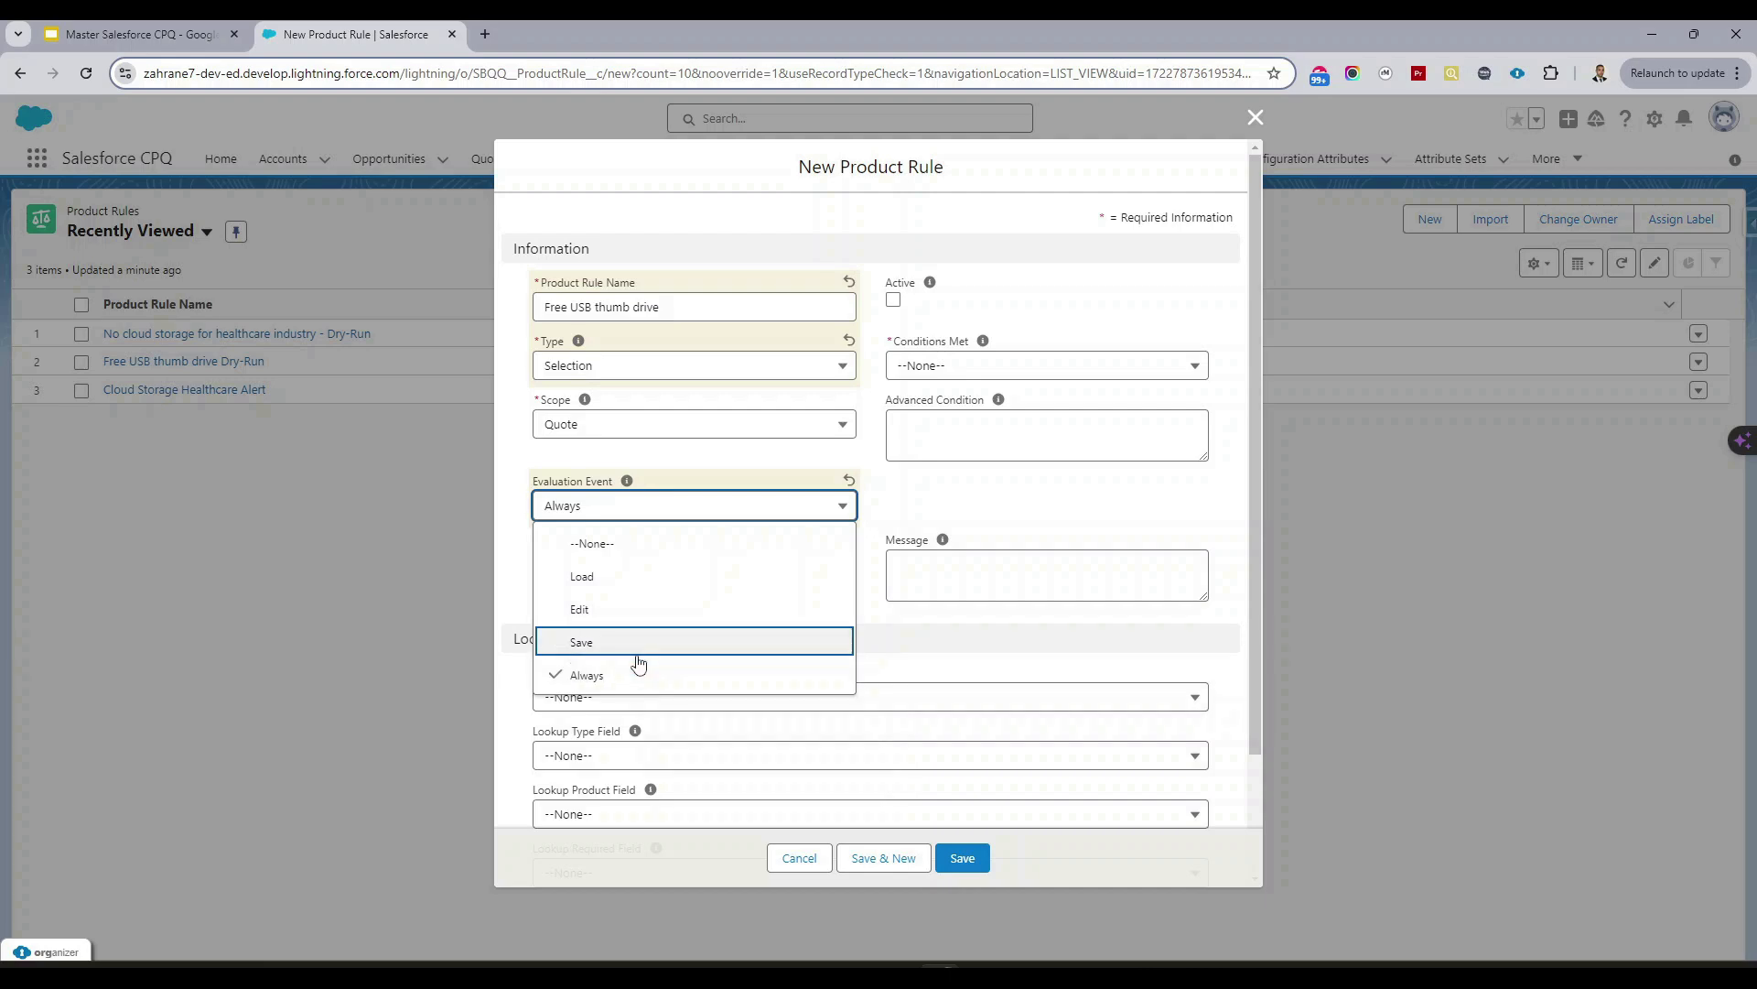
click(650, 675)
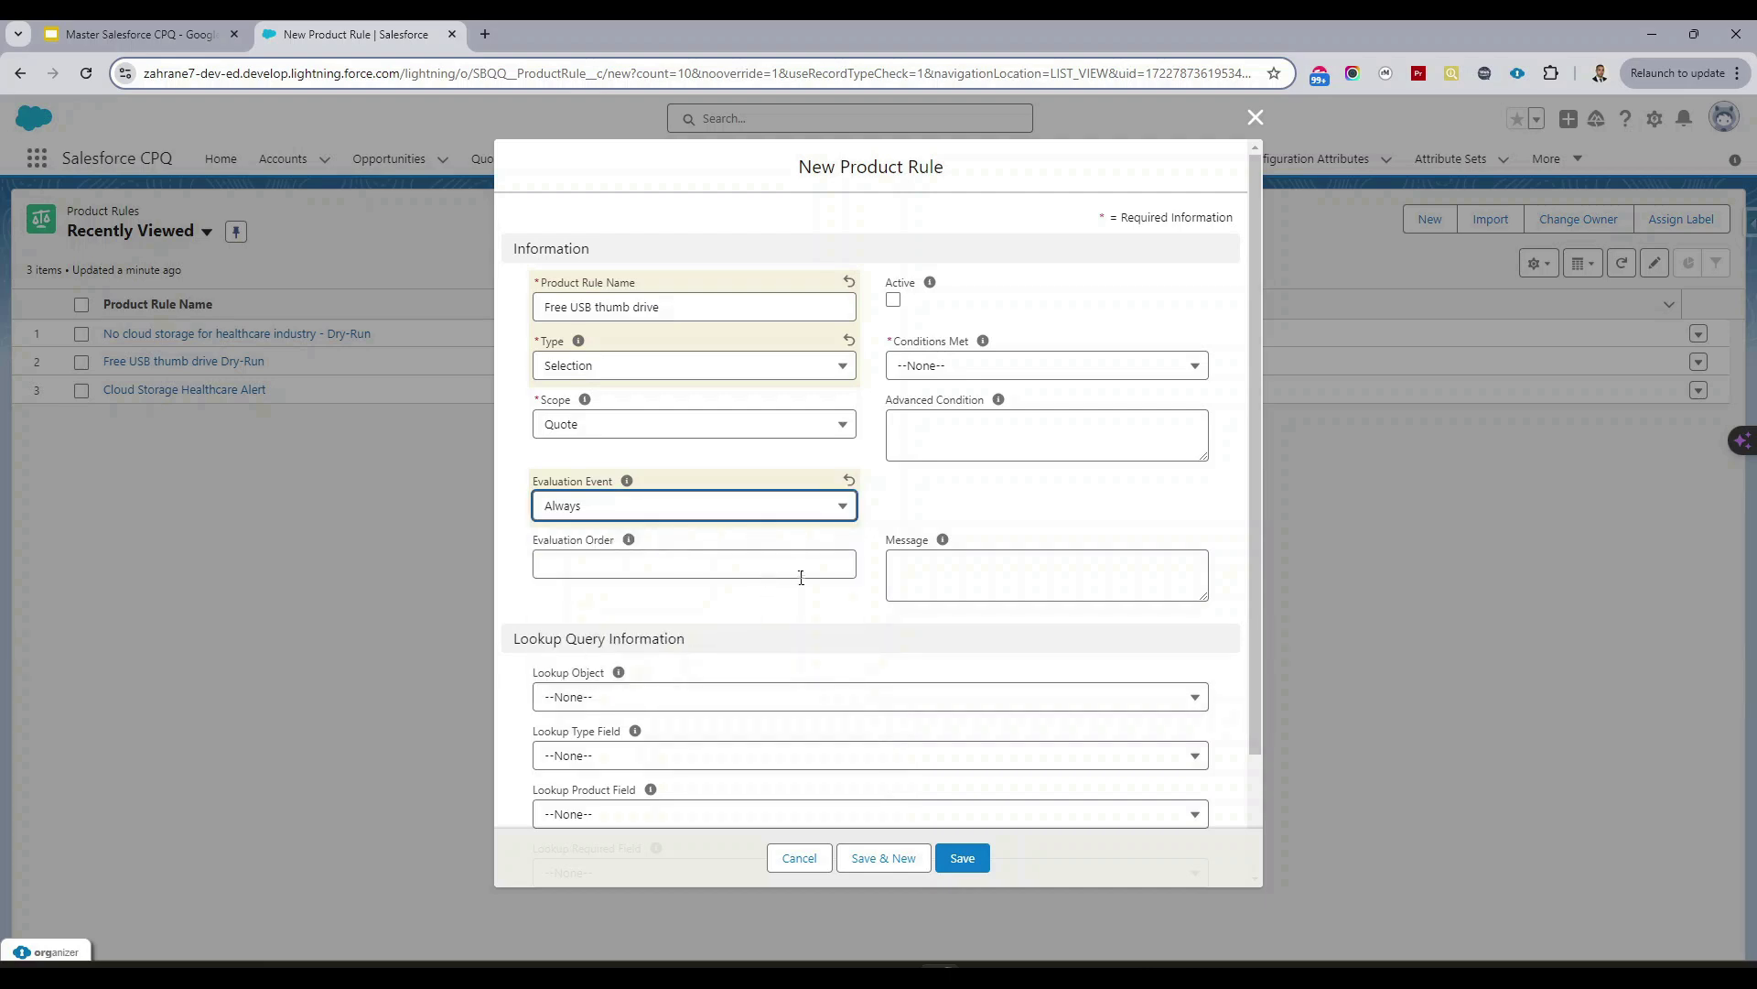
Set Conditions Met to All and save the new Free USB thumb drive product rule.
scroll(803, 576, down, 1)
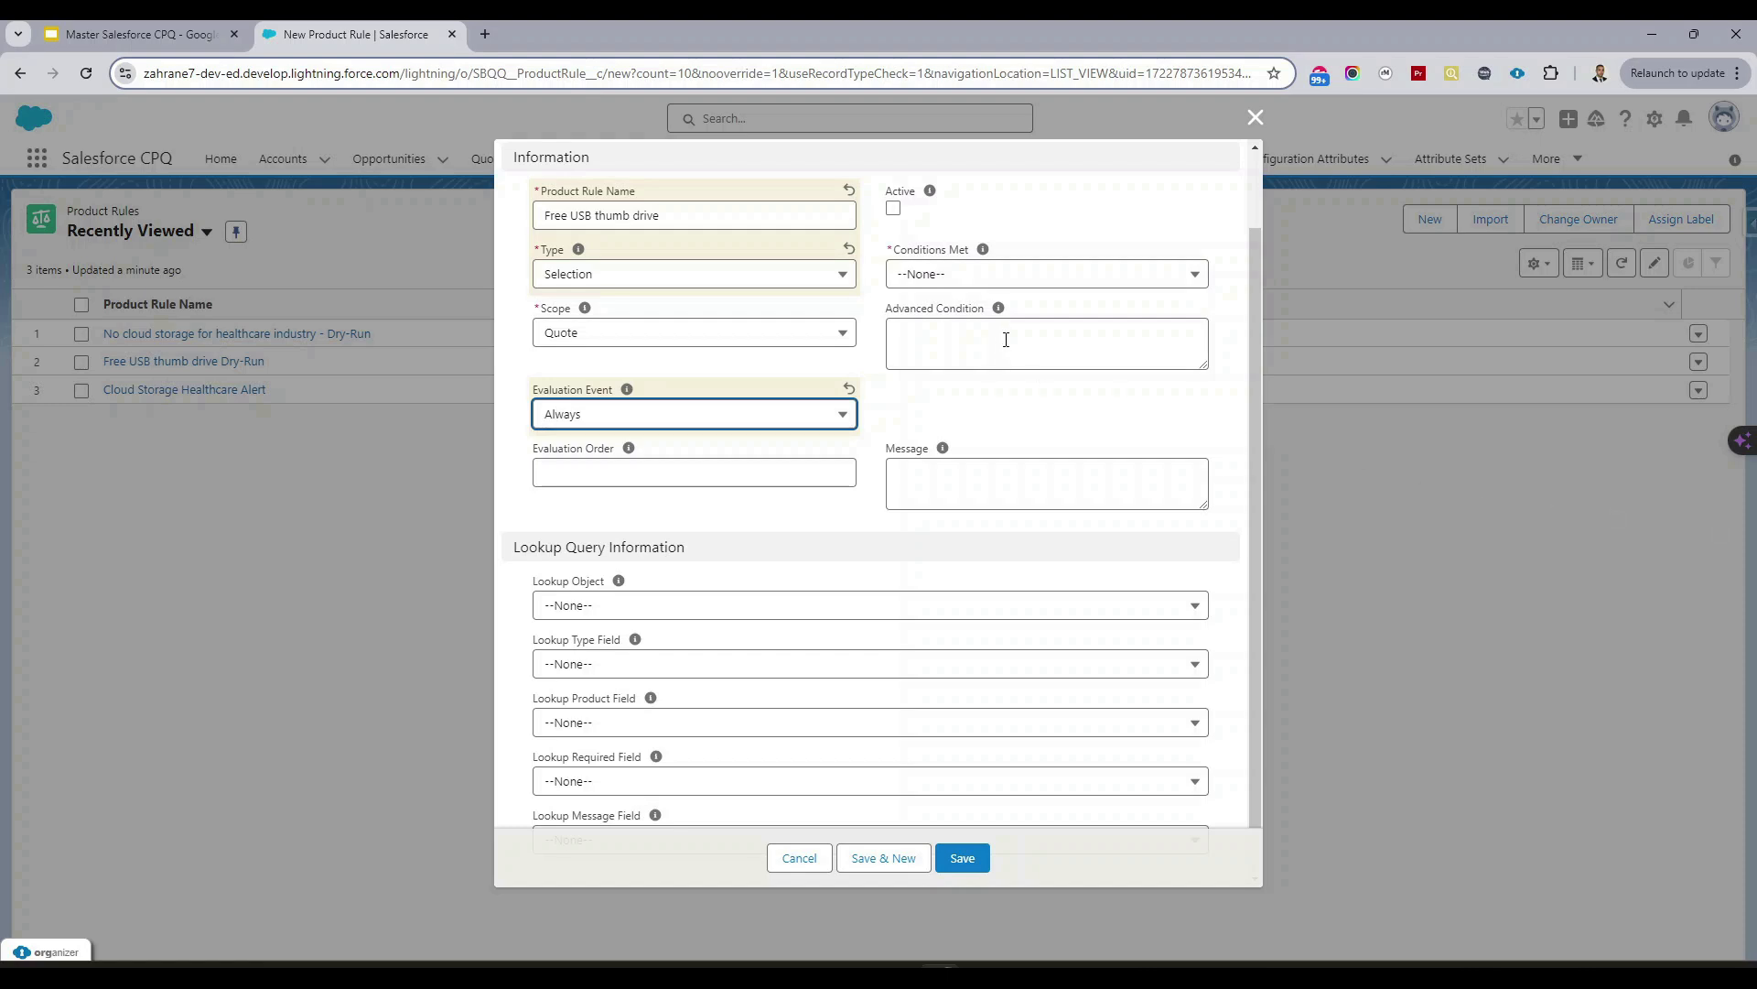
scroll(1006, 339, up, 1)
click(993, 365)
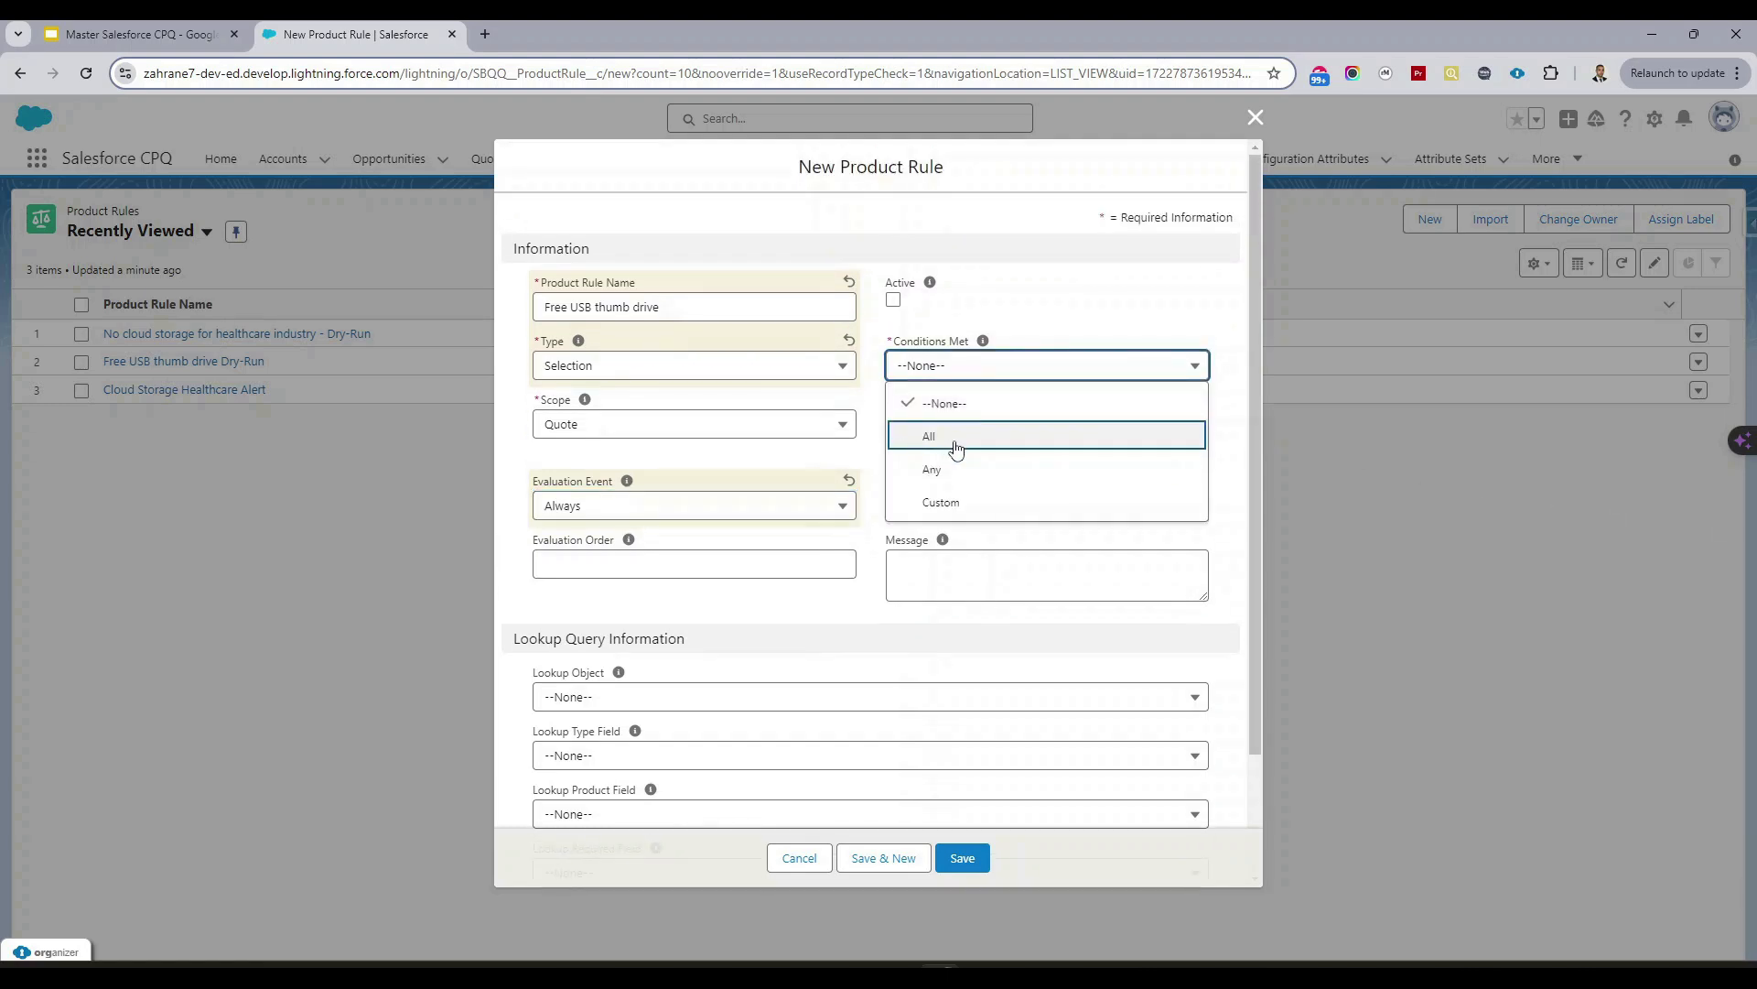
click(956, 446)
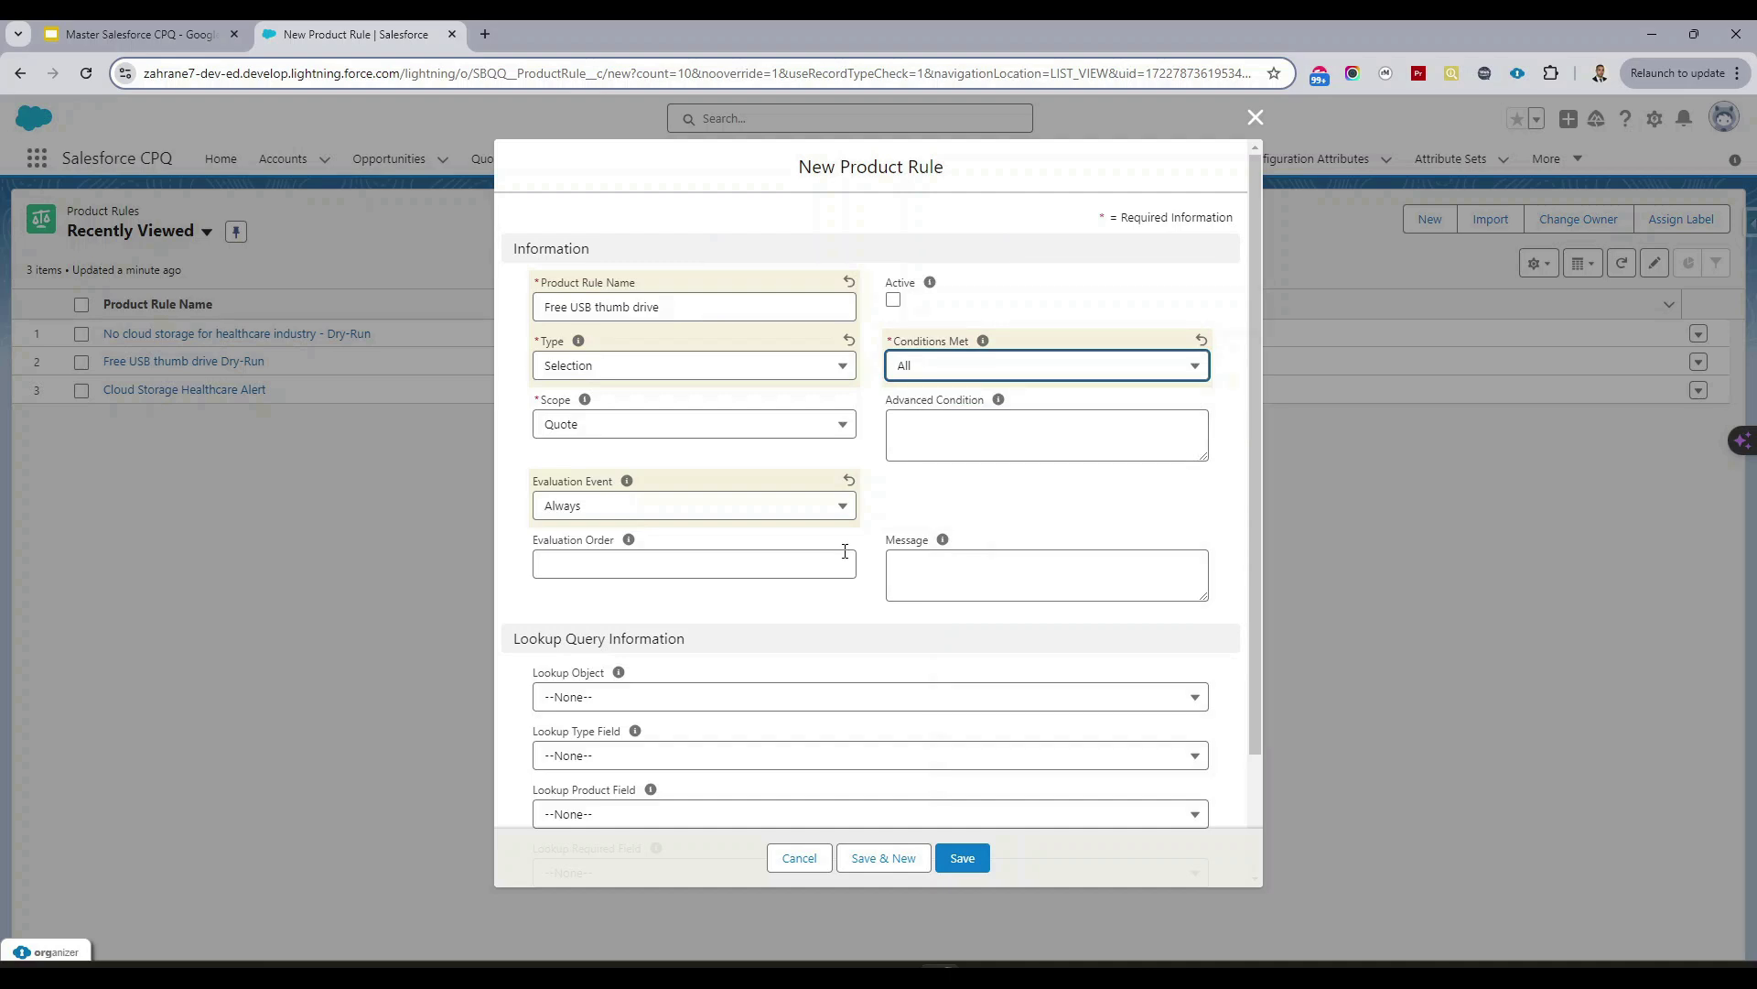
click(971, 855)
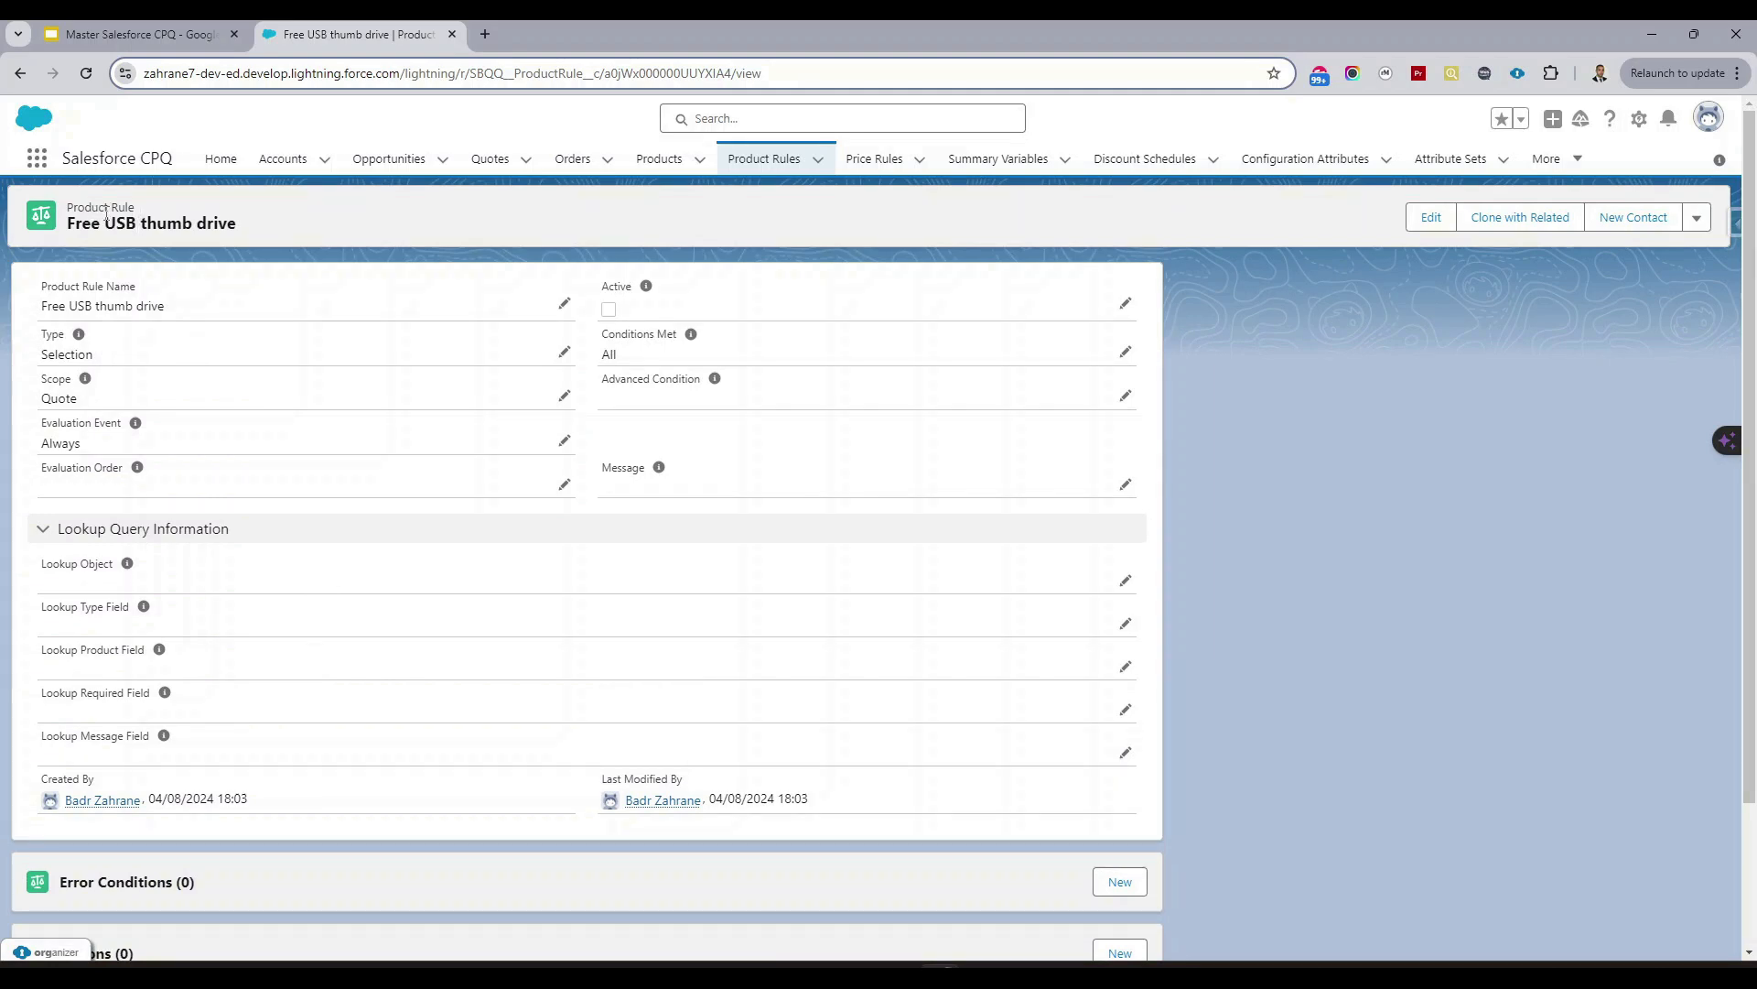
Consult the Use Case slide in Google Slides and start an error condition for the rule, testing the Quote Line field SBQQ__ProductCode__c.
scroll(222, 550, down, 2)
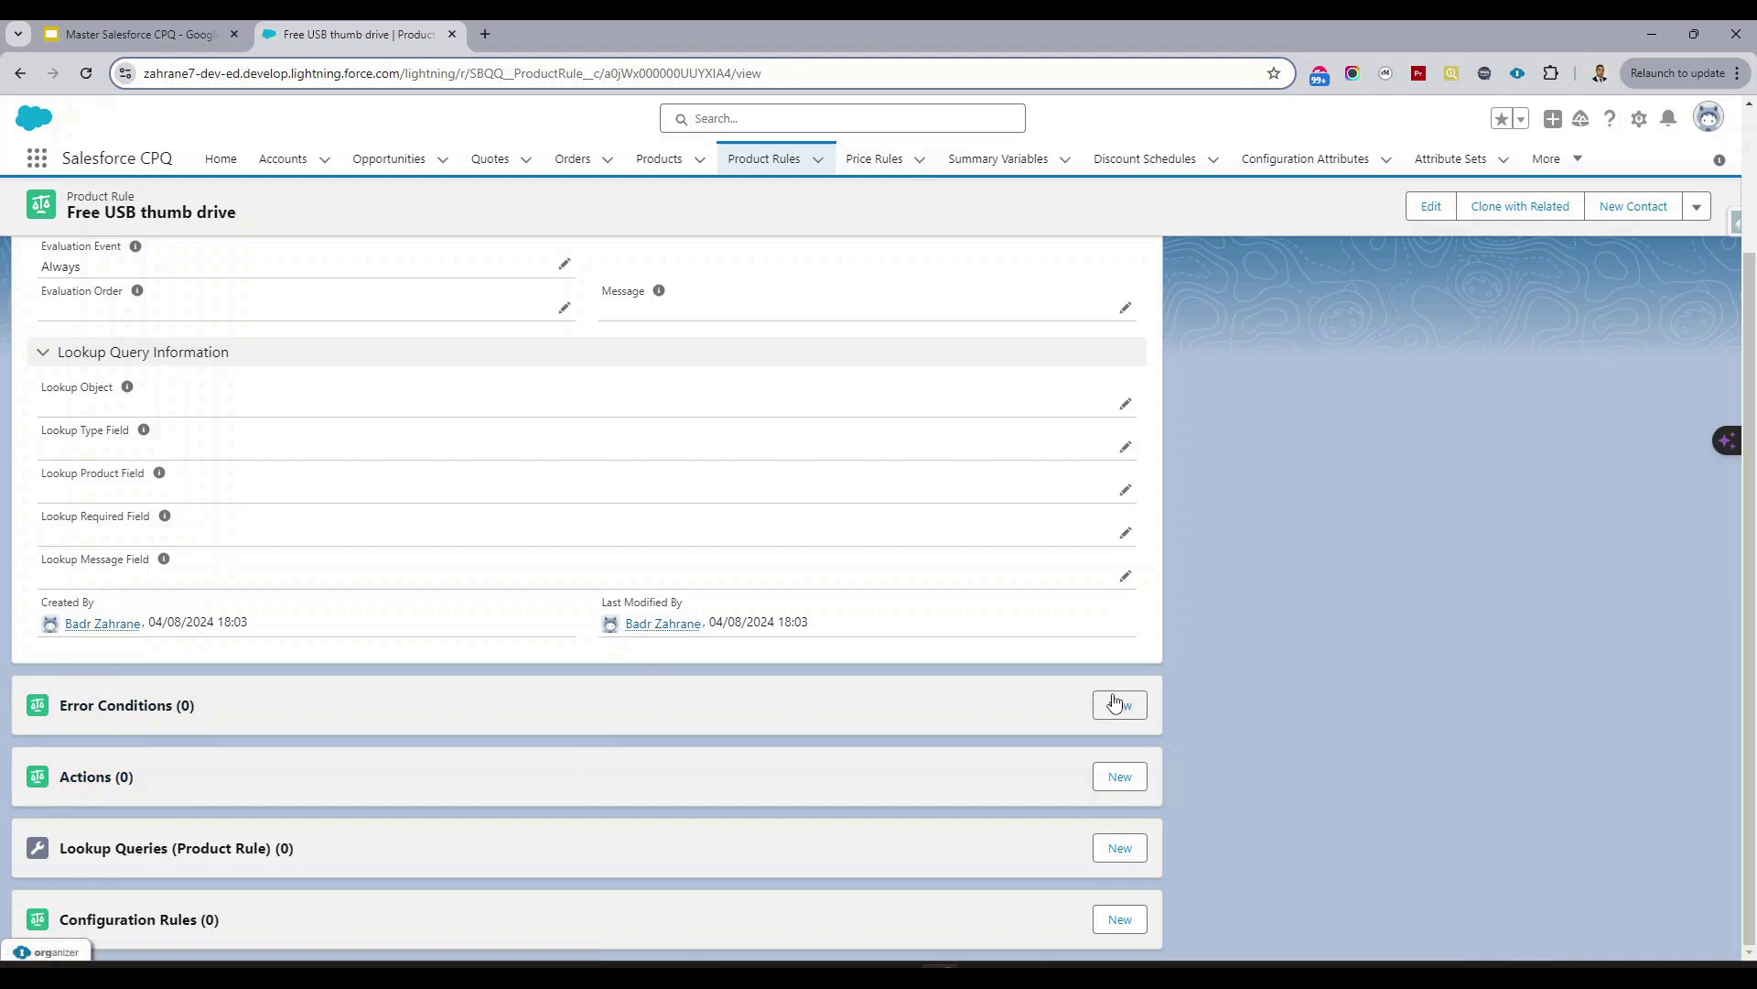
click(137, 34)
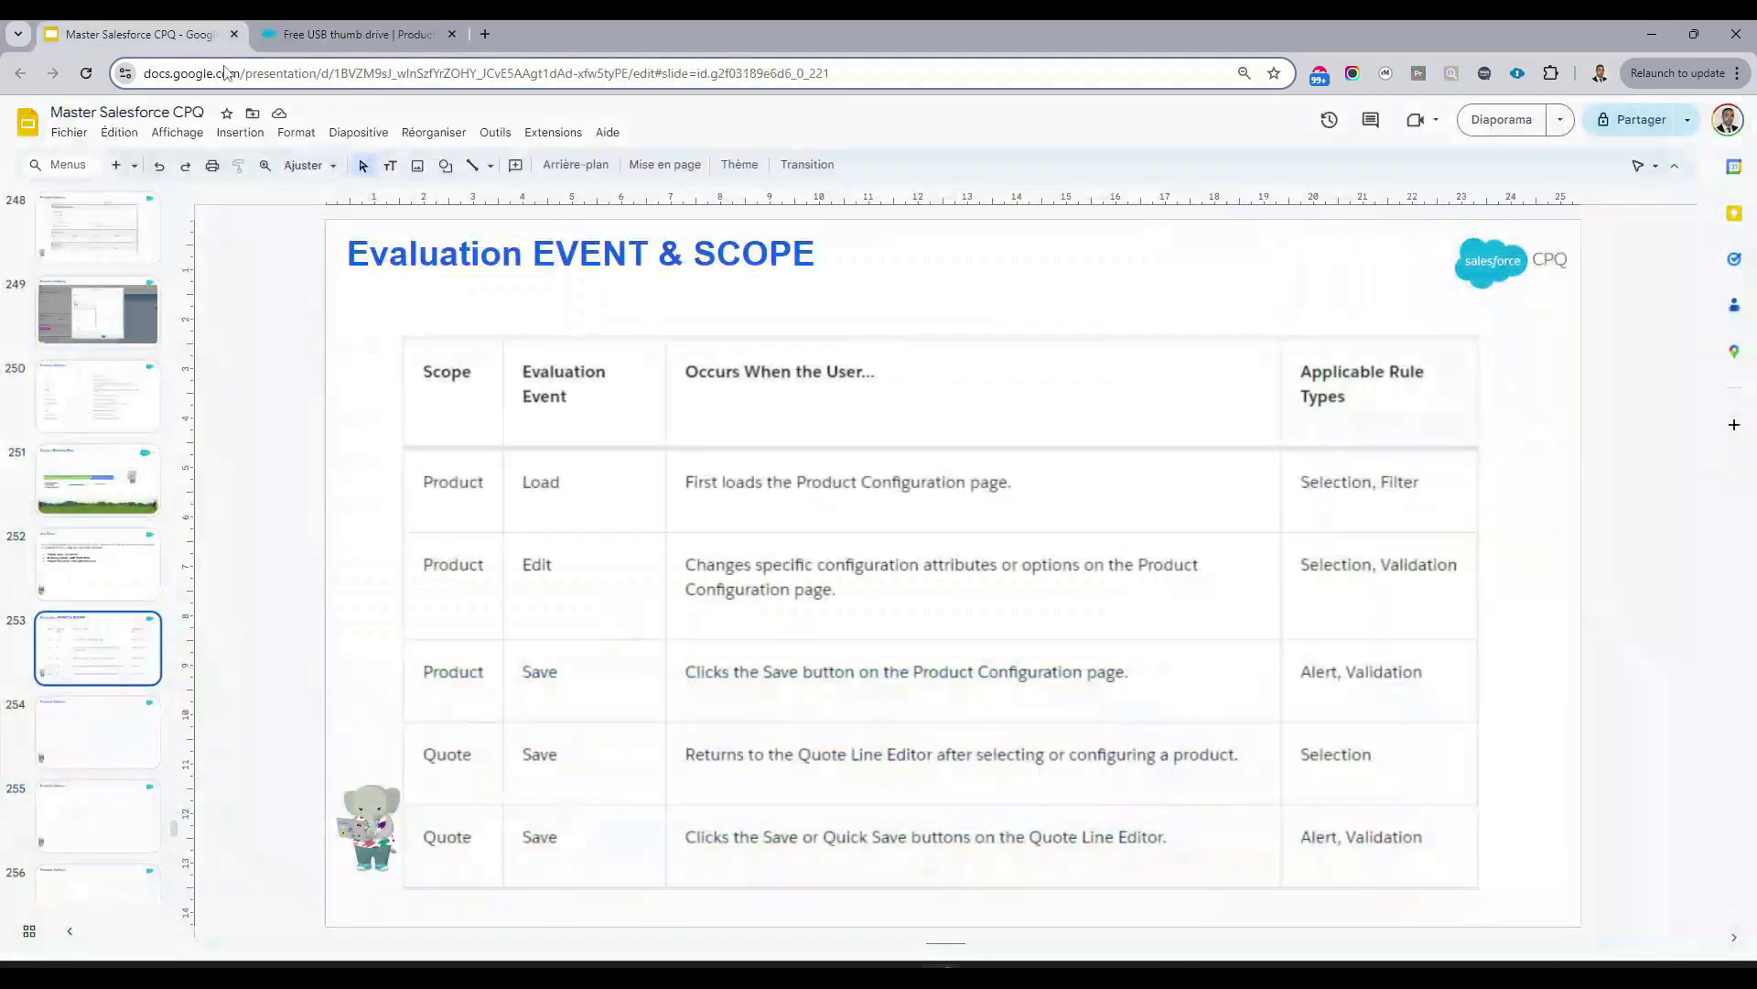
click(50, 591)
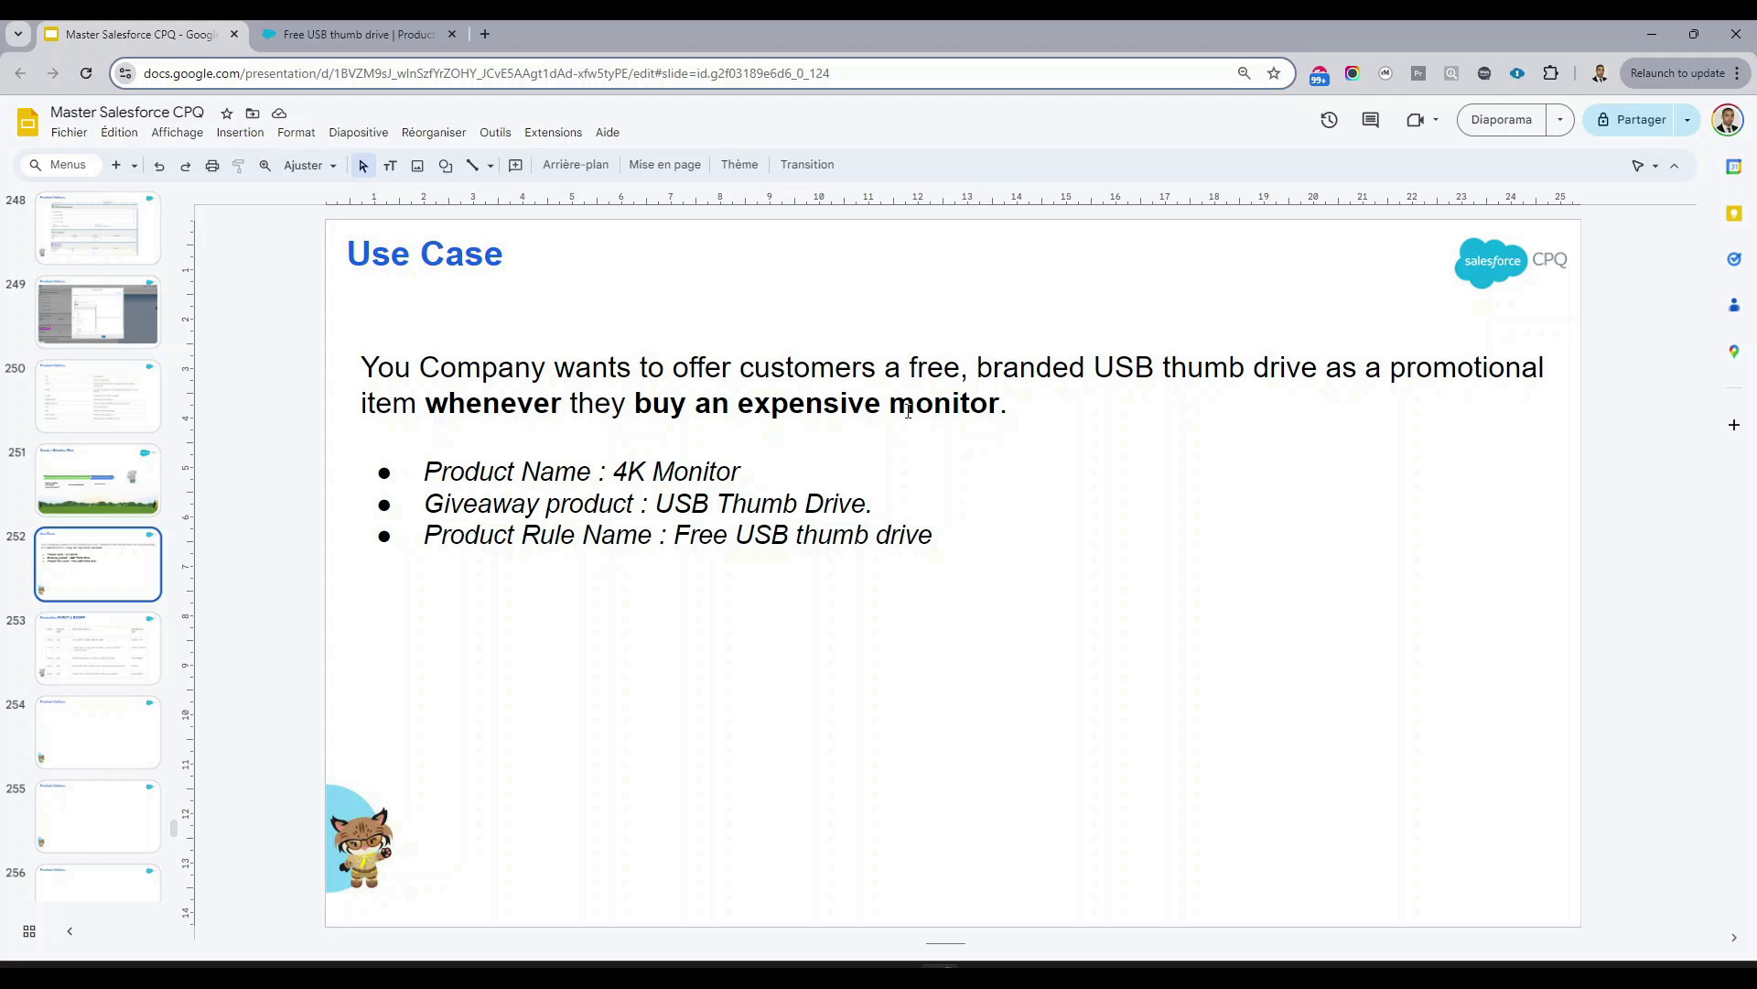
click(376, 34)
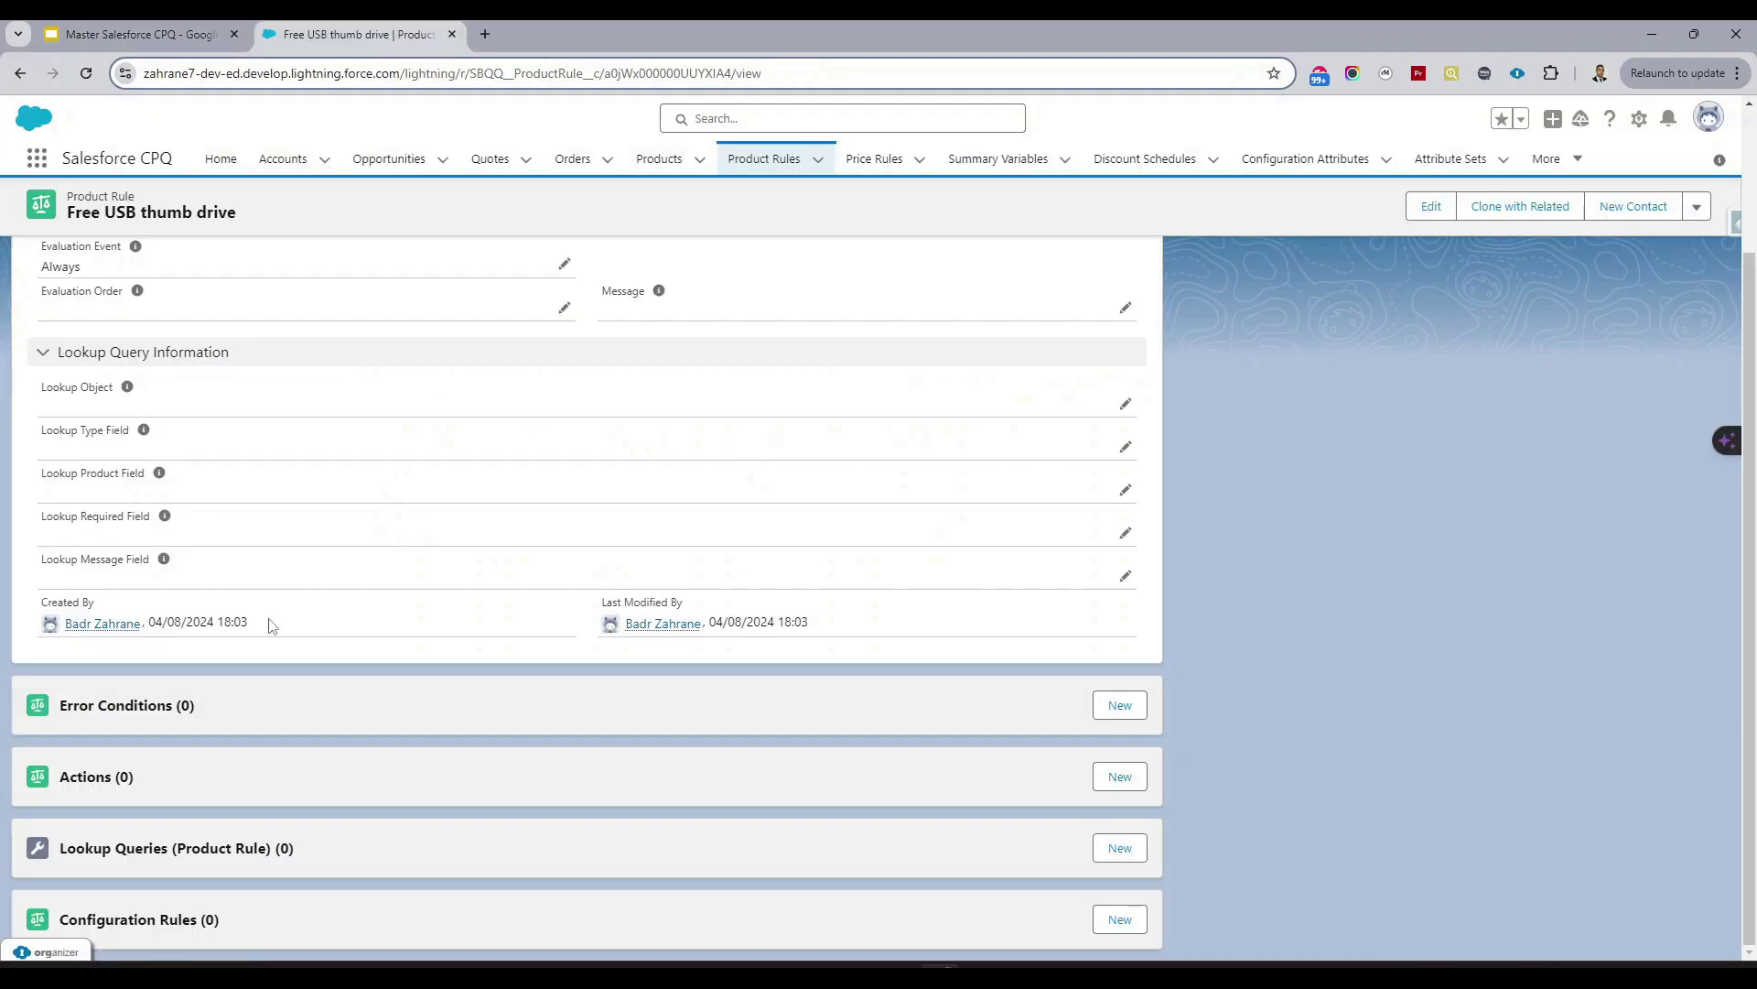
click(1113, 710)
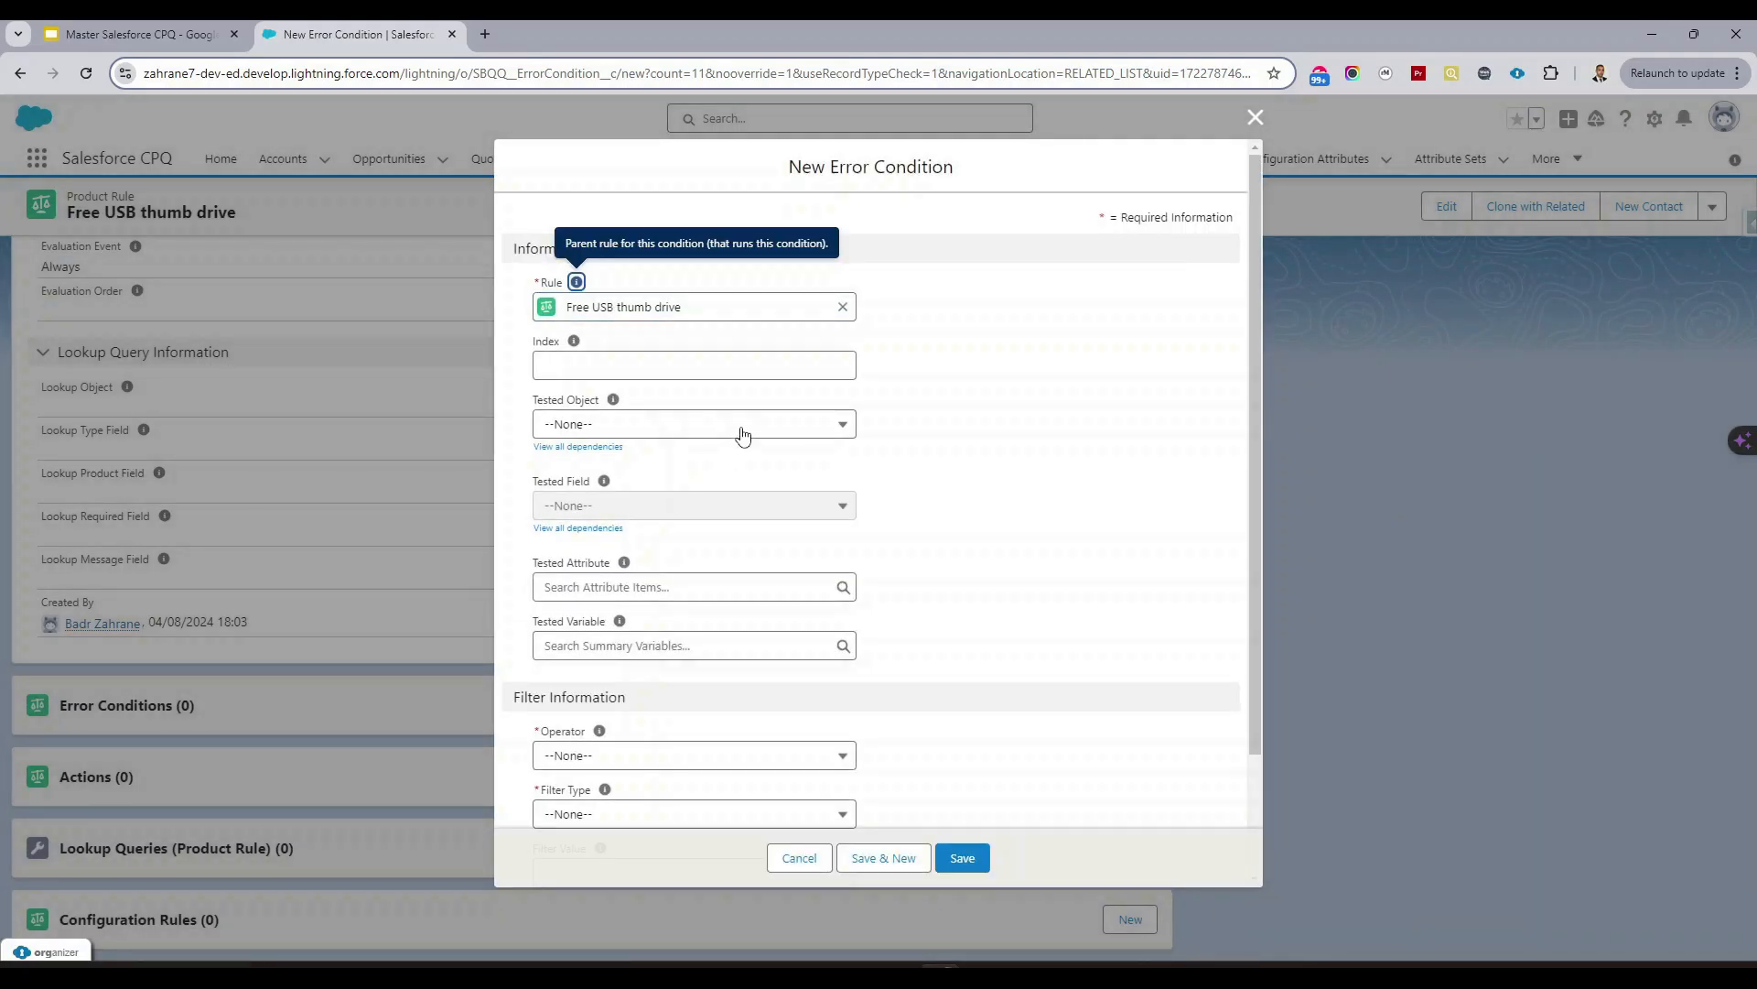
click(742, 430)
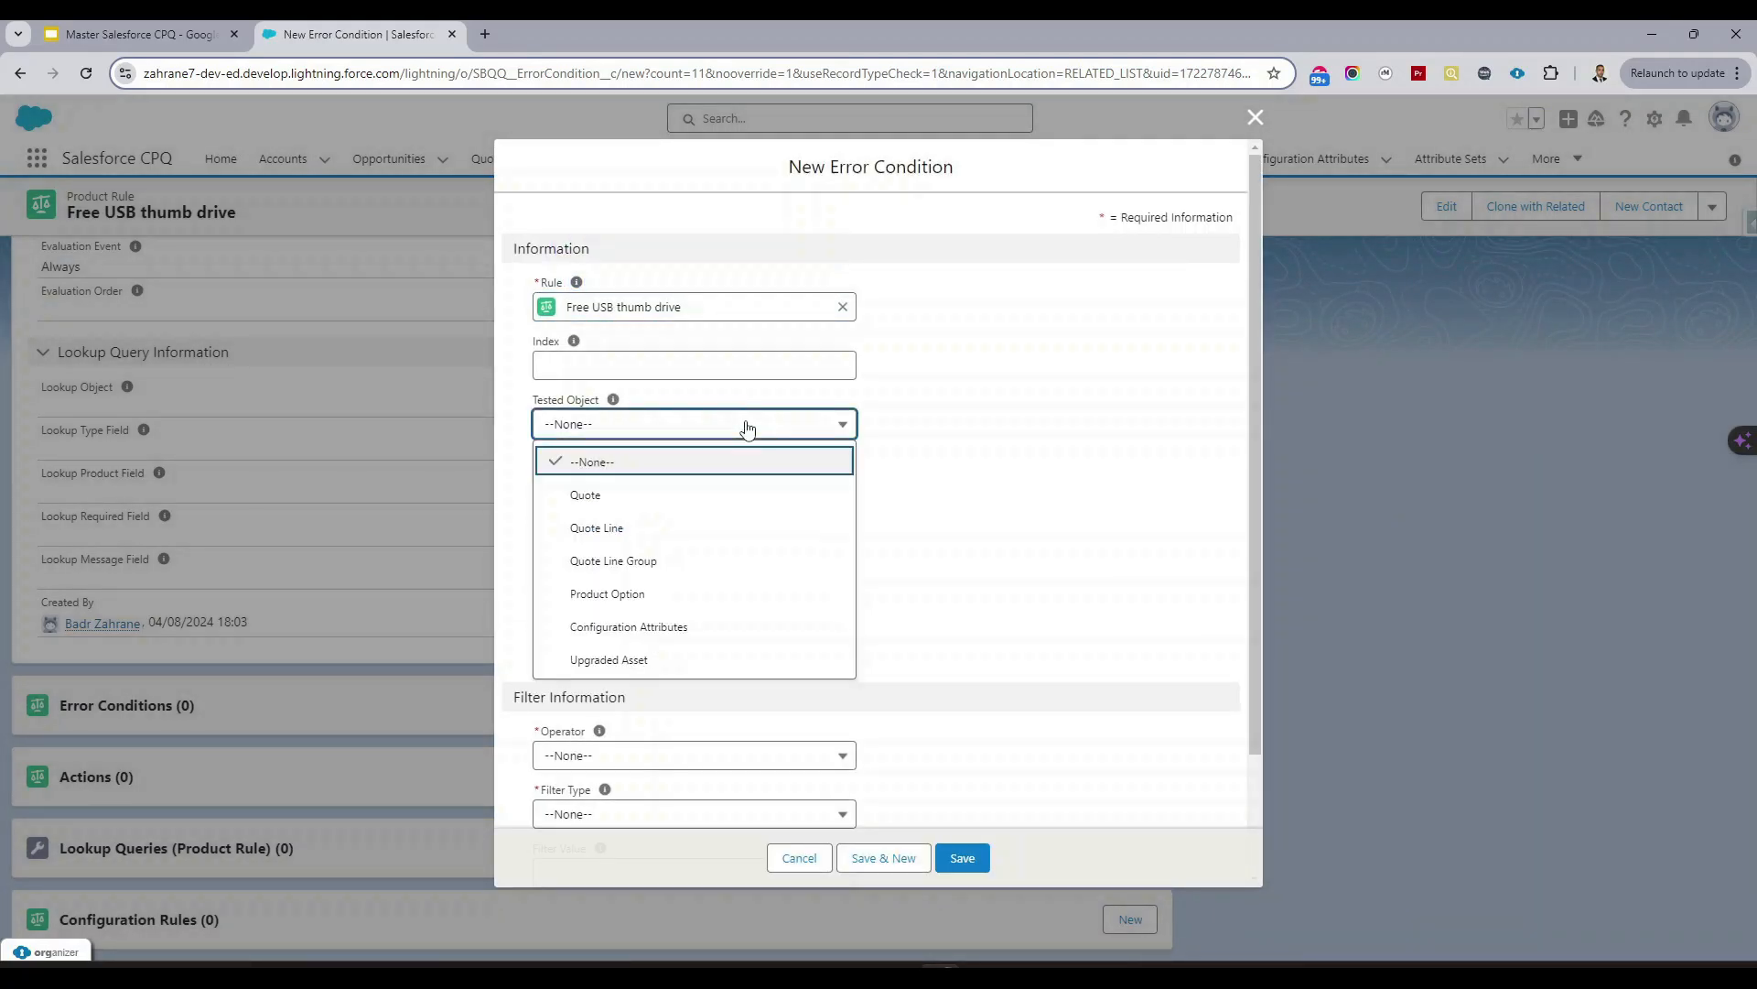
click(687, 529)
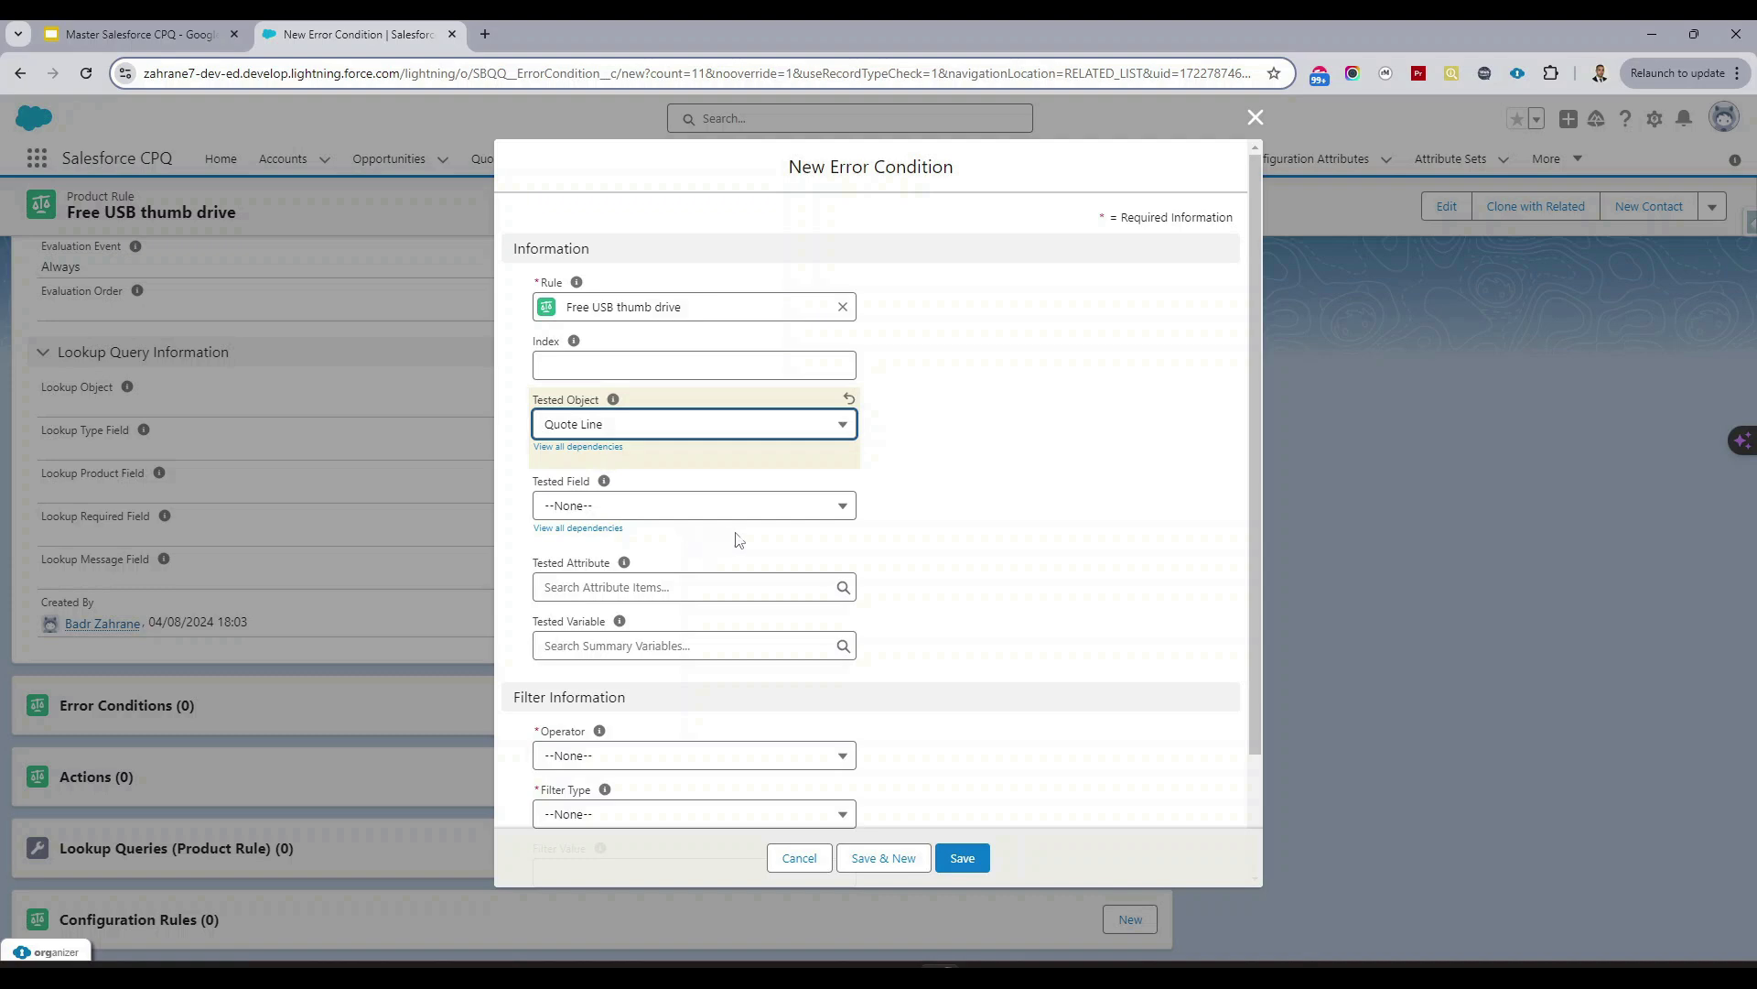
click(667, 509)
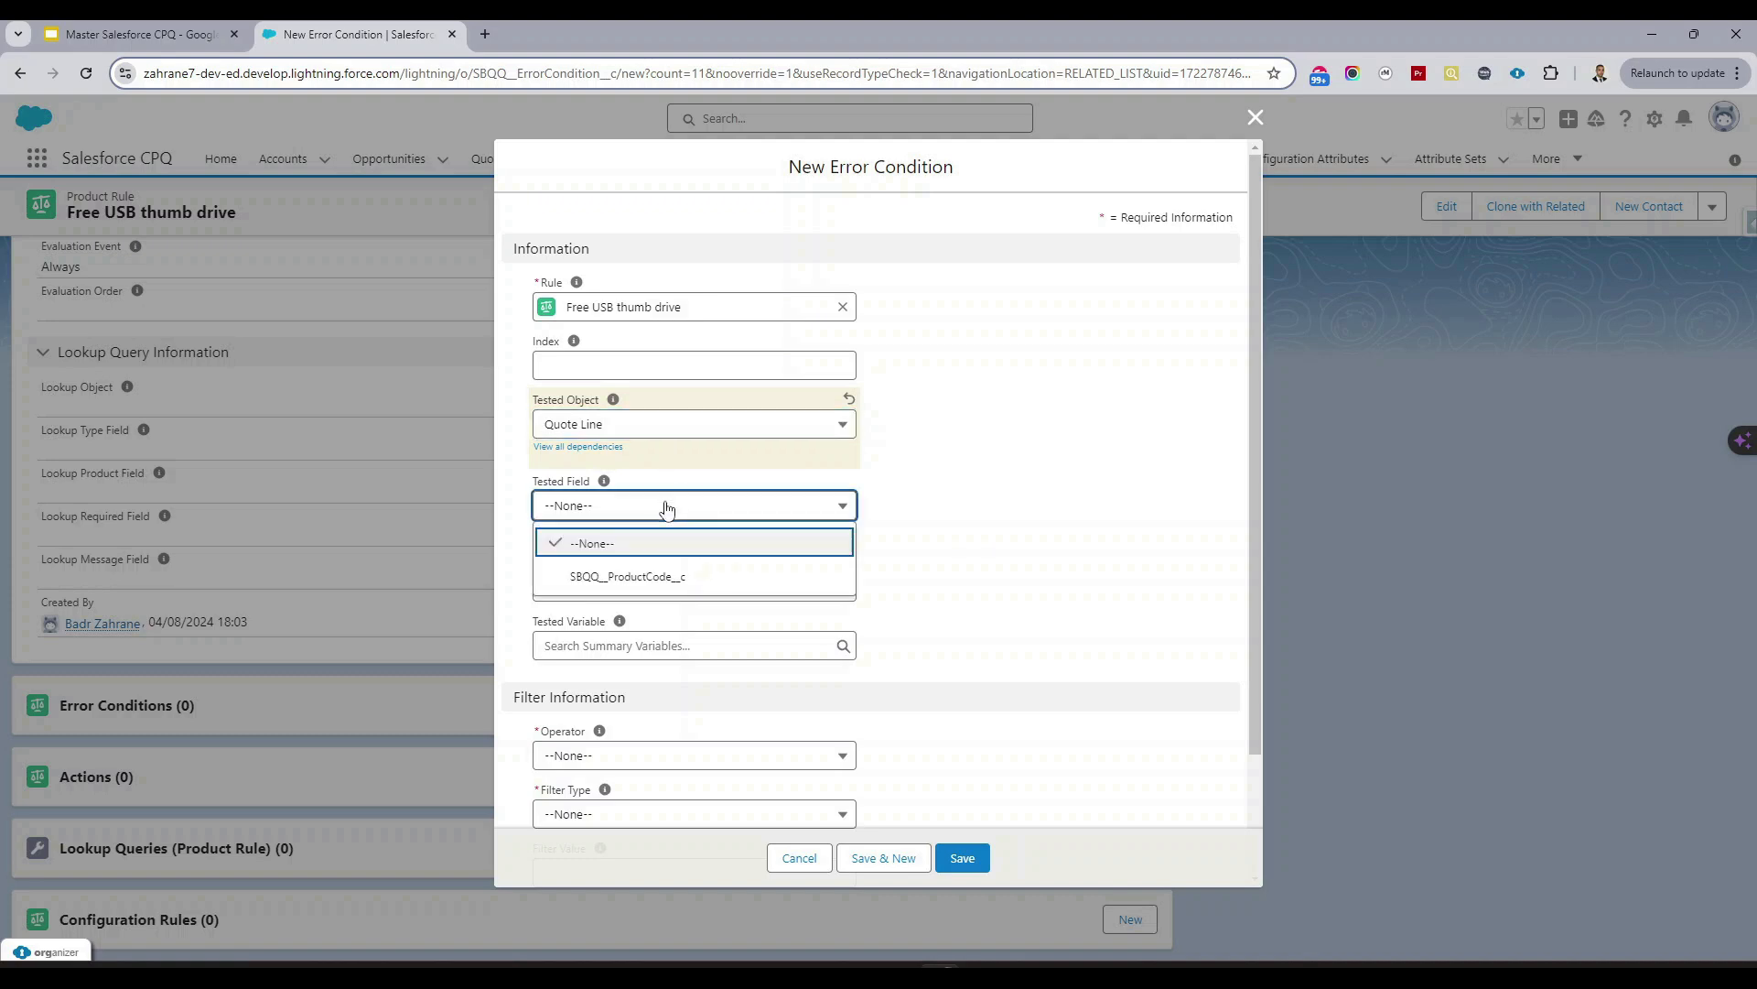
click(670, 578)
Set the error condition's operator to "starts with", filter type to Value and filter value to "monitor", and save it.
scroll(670, 578, down, 2)
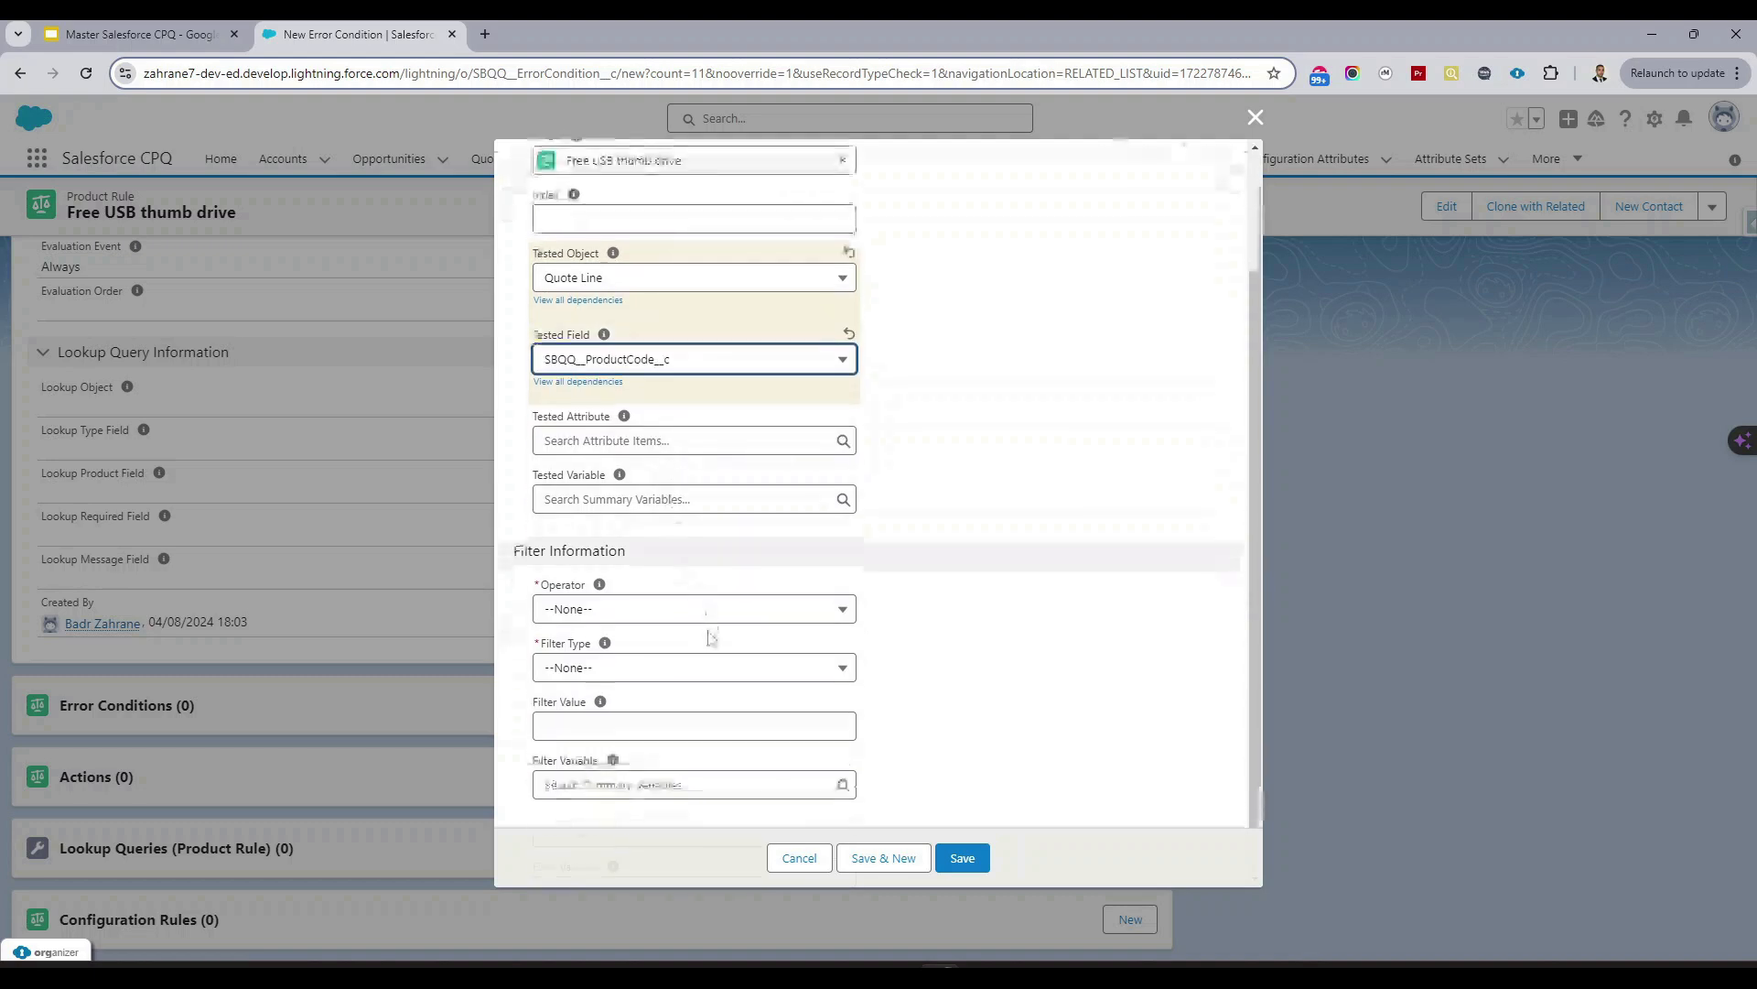
click(706, 609)
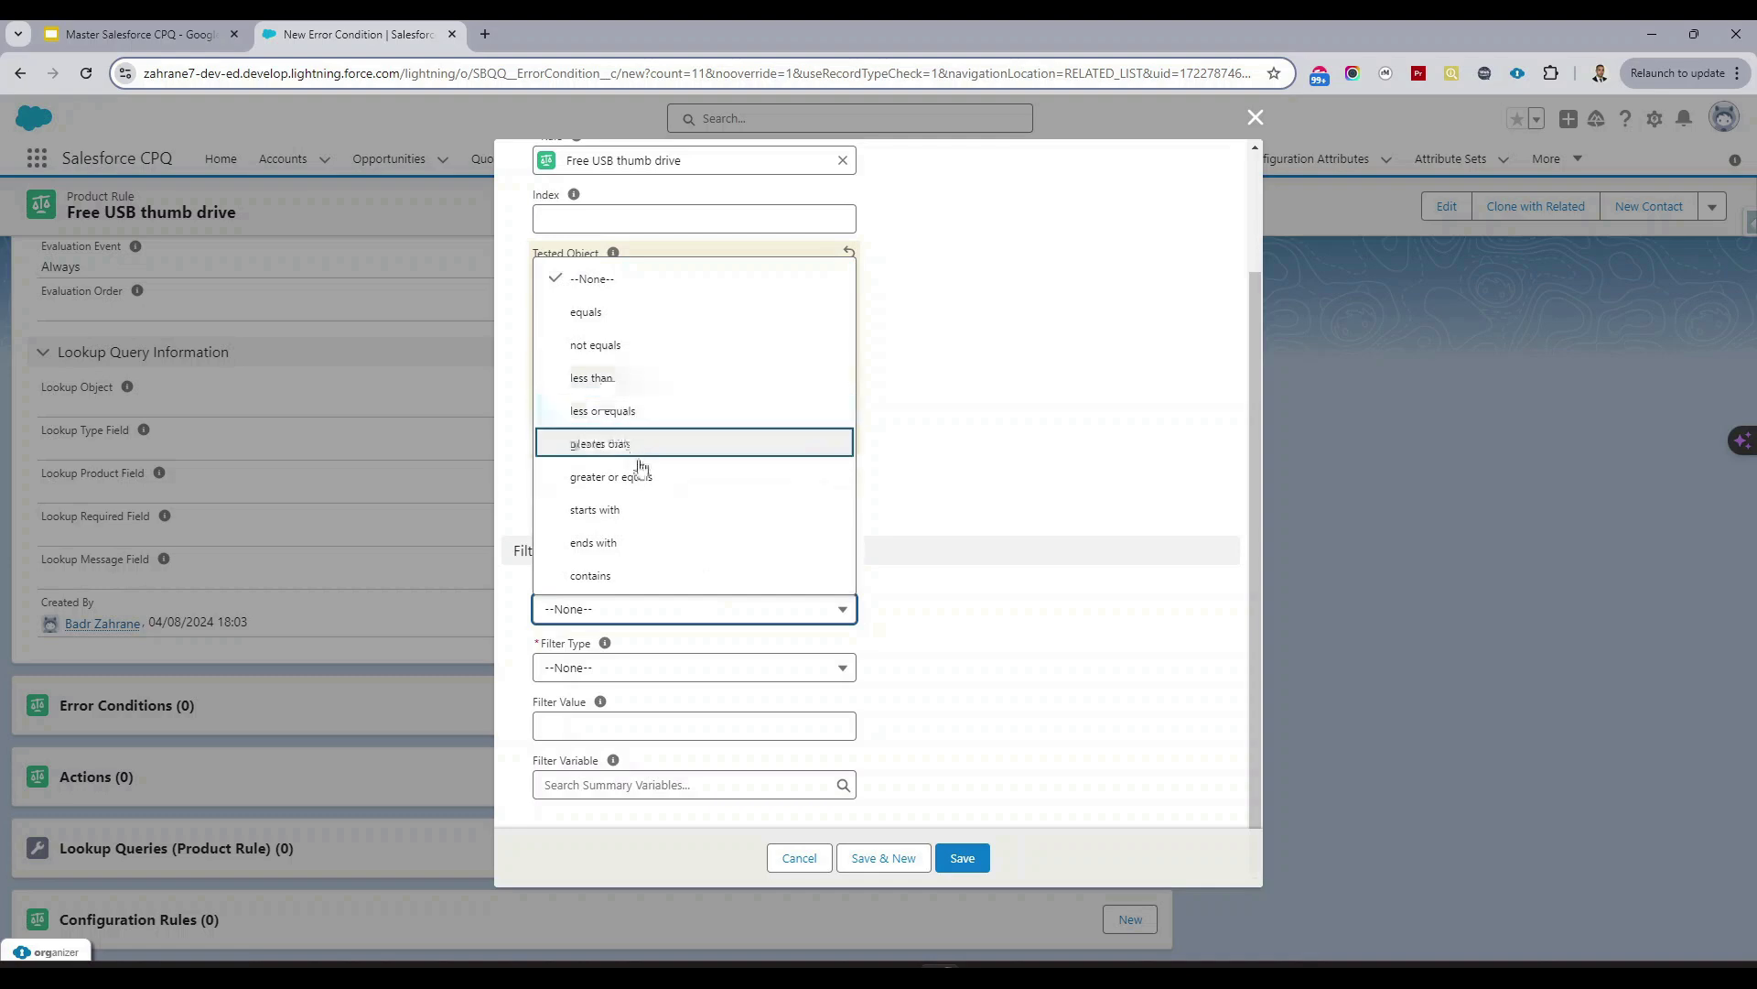
click(614, 519)
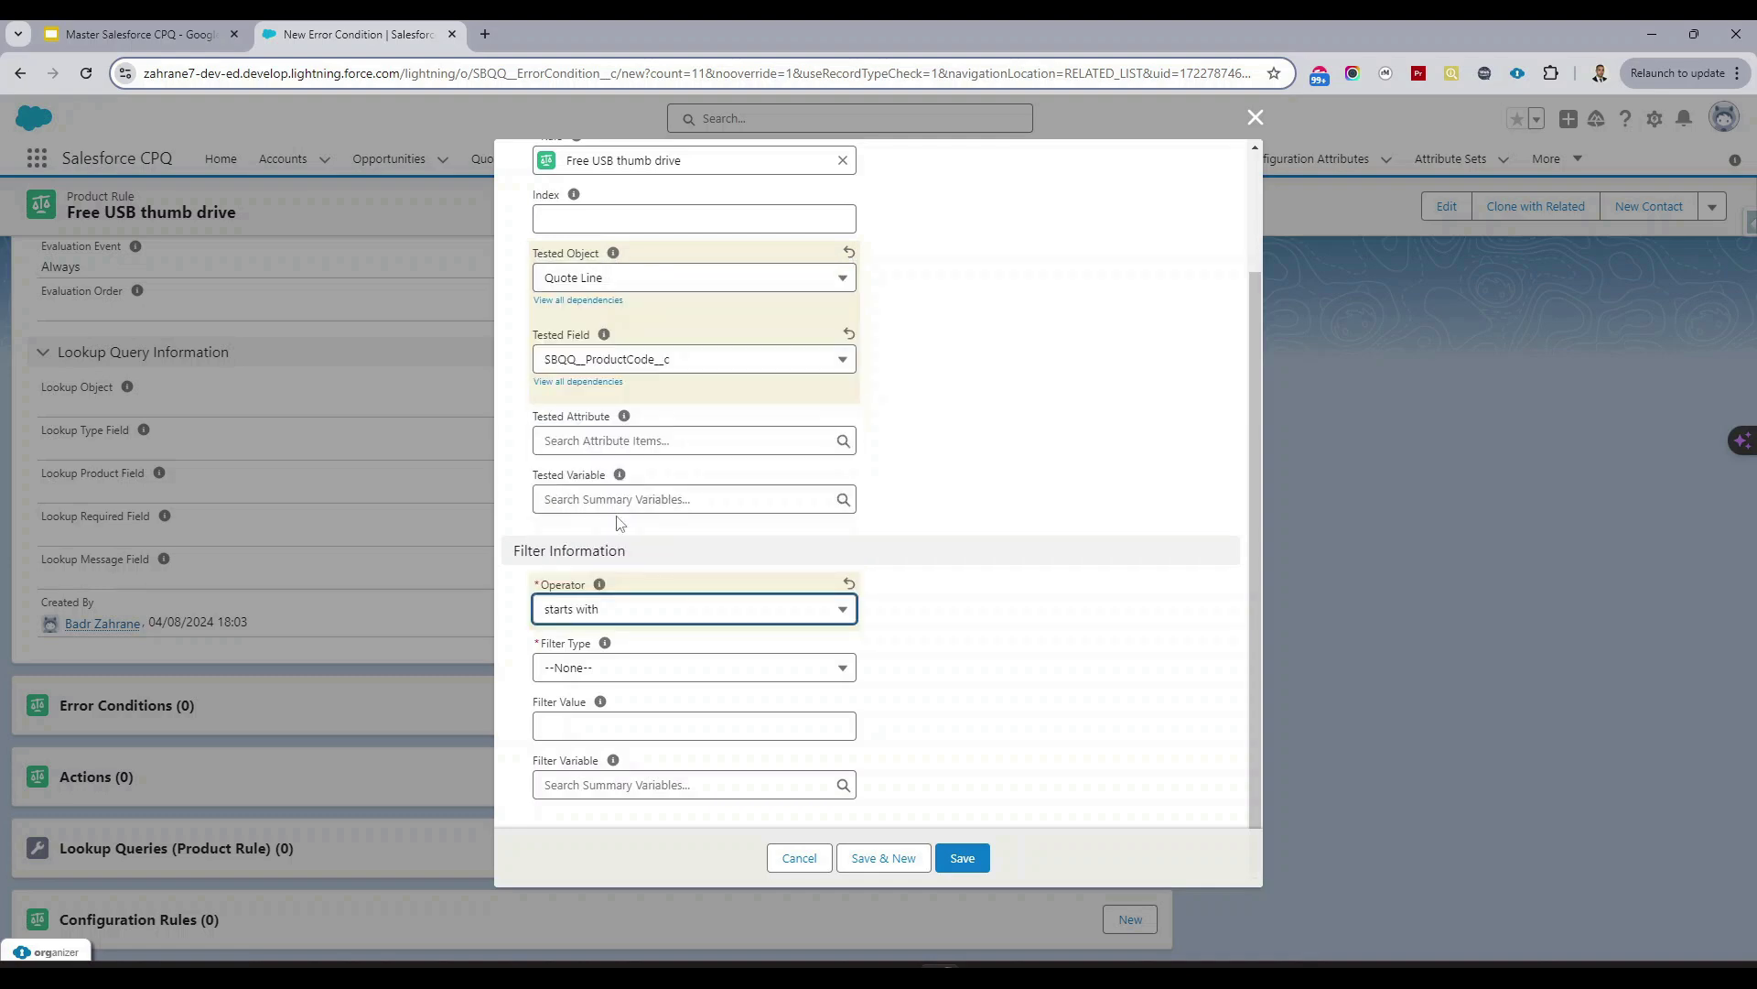
click(652, 669)
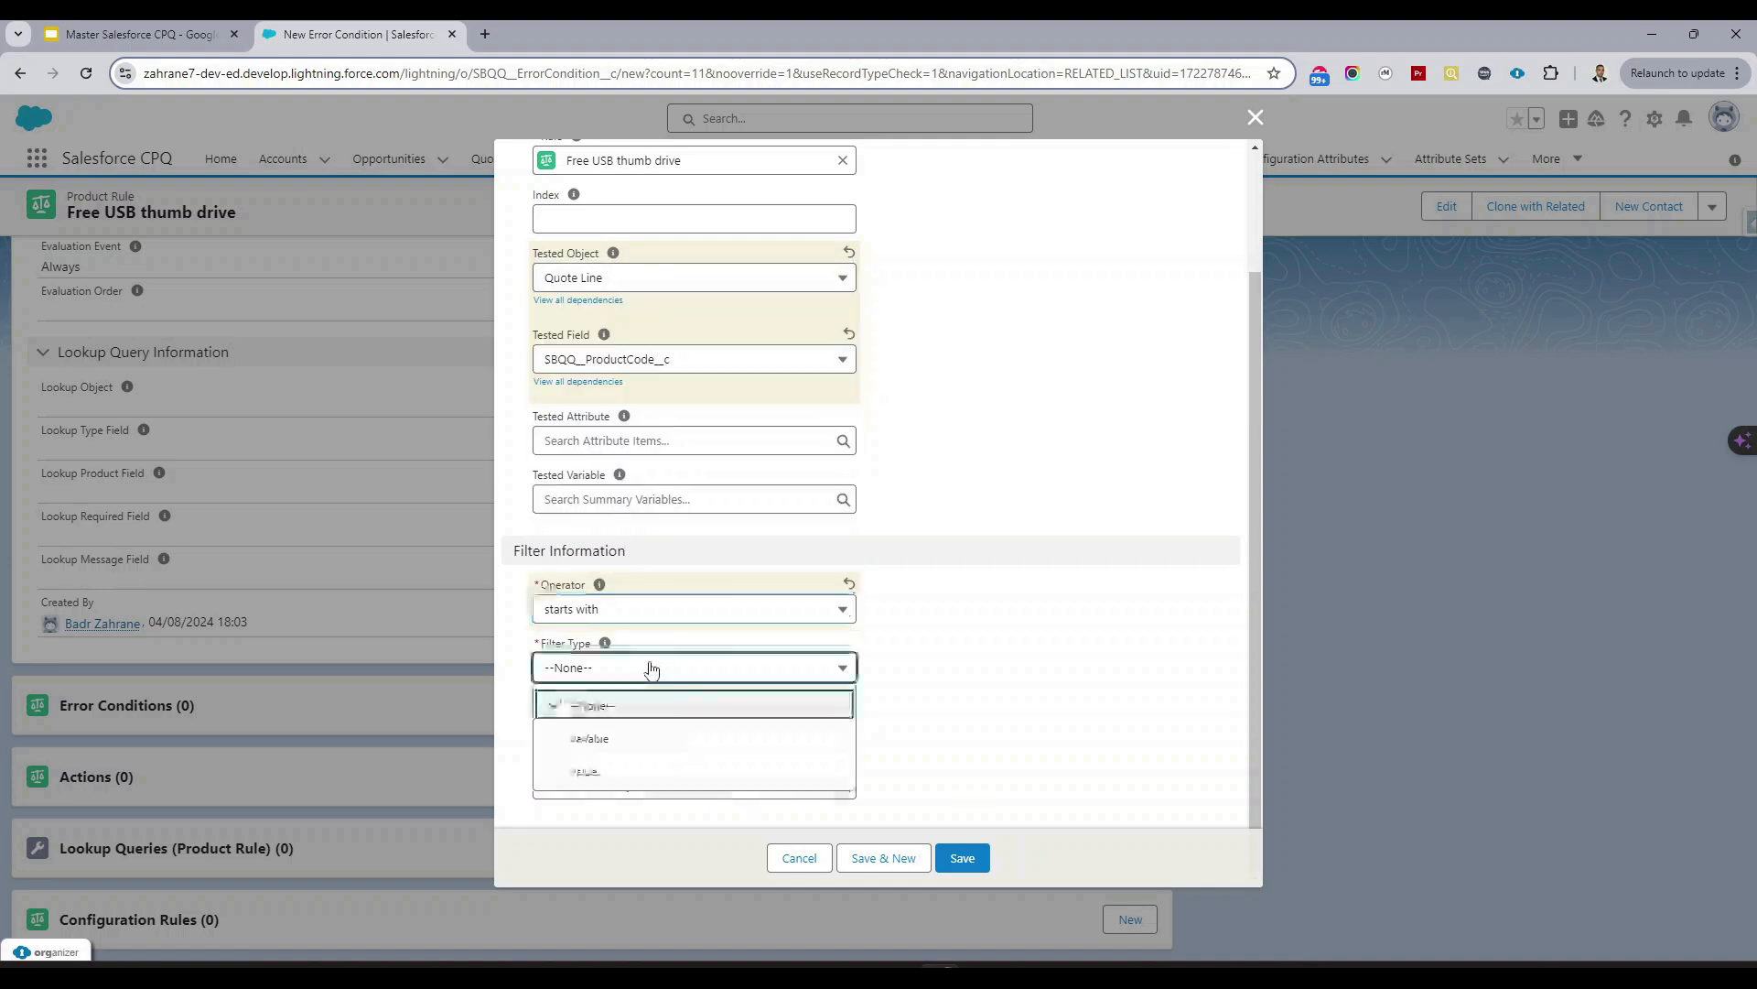
click(614, 772)
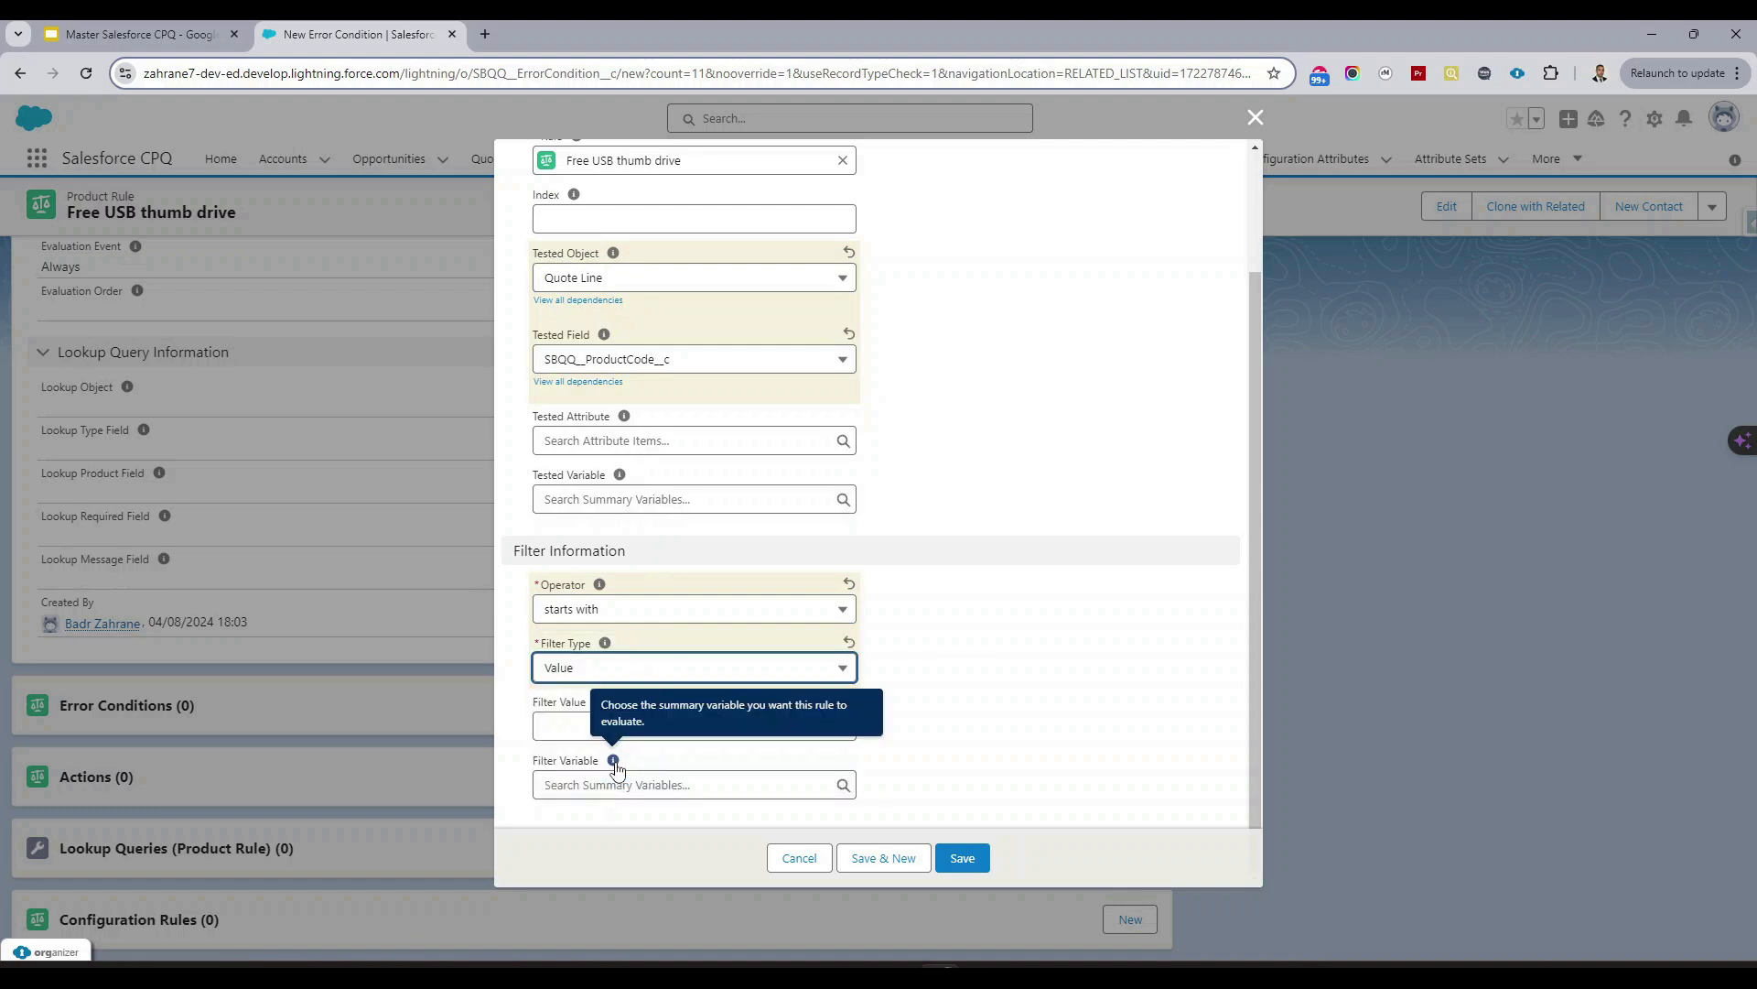
click(571, 722)
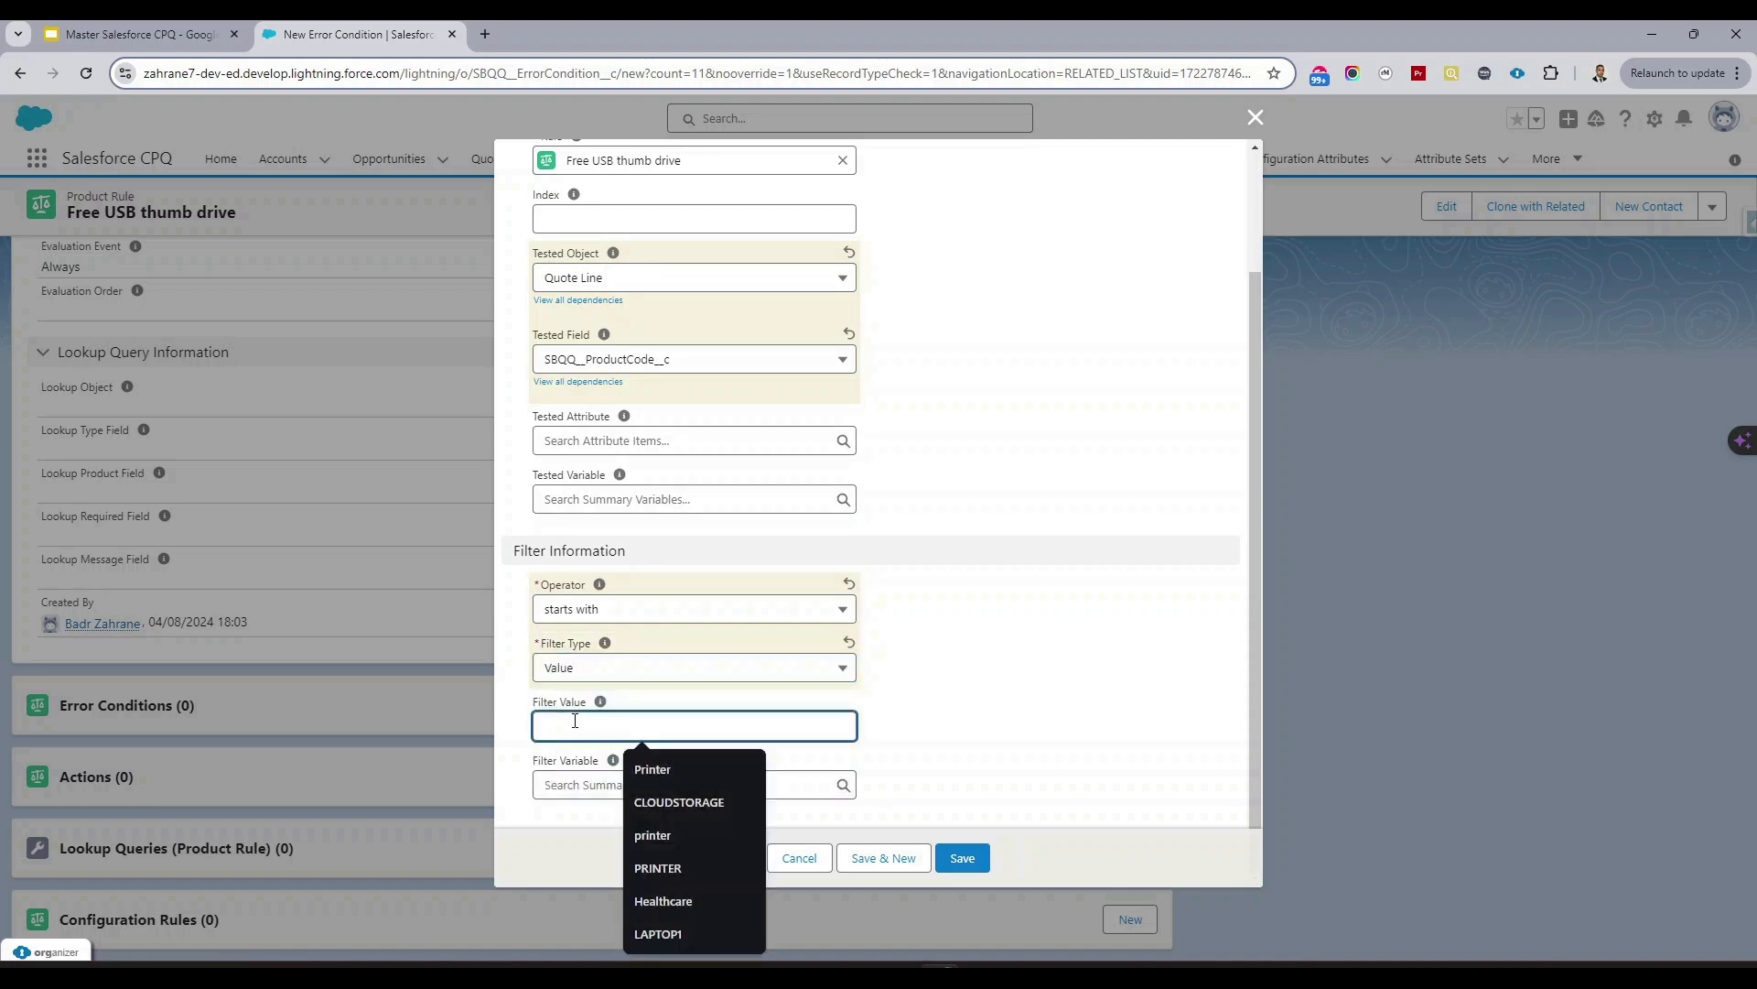
text(monitor)
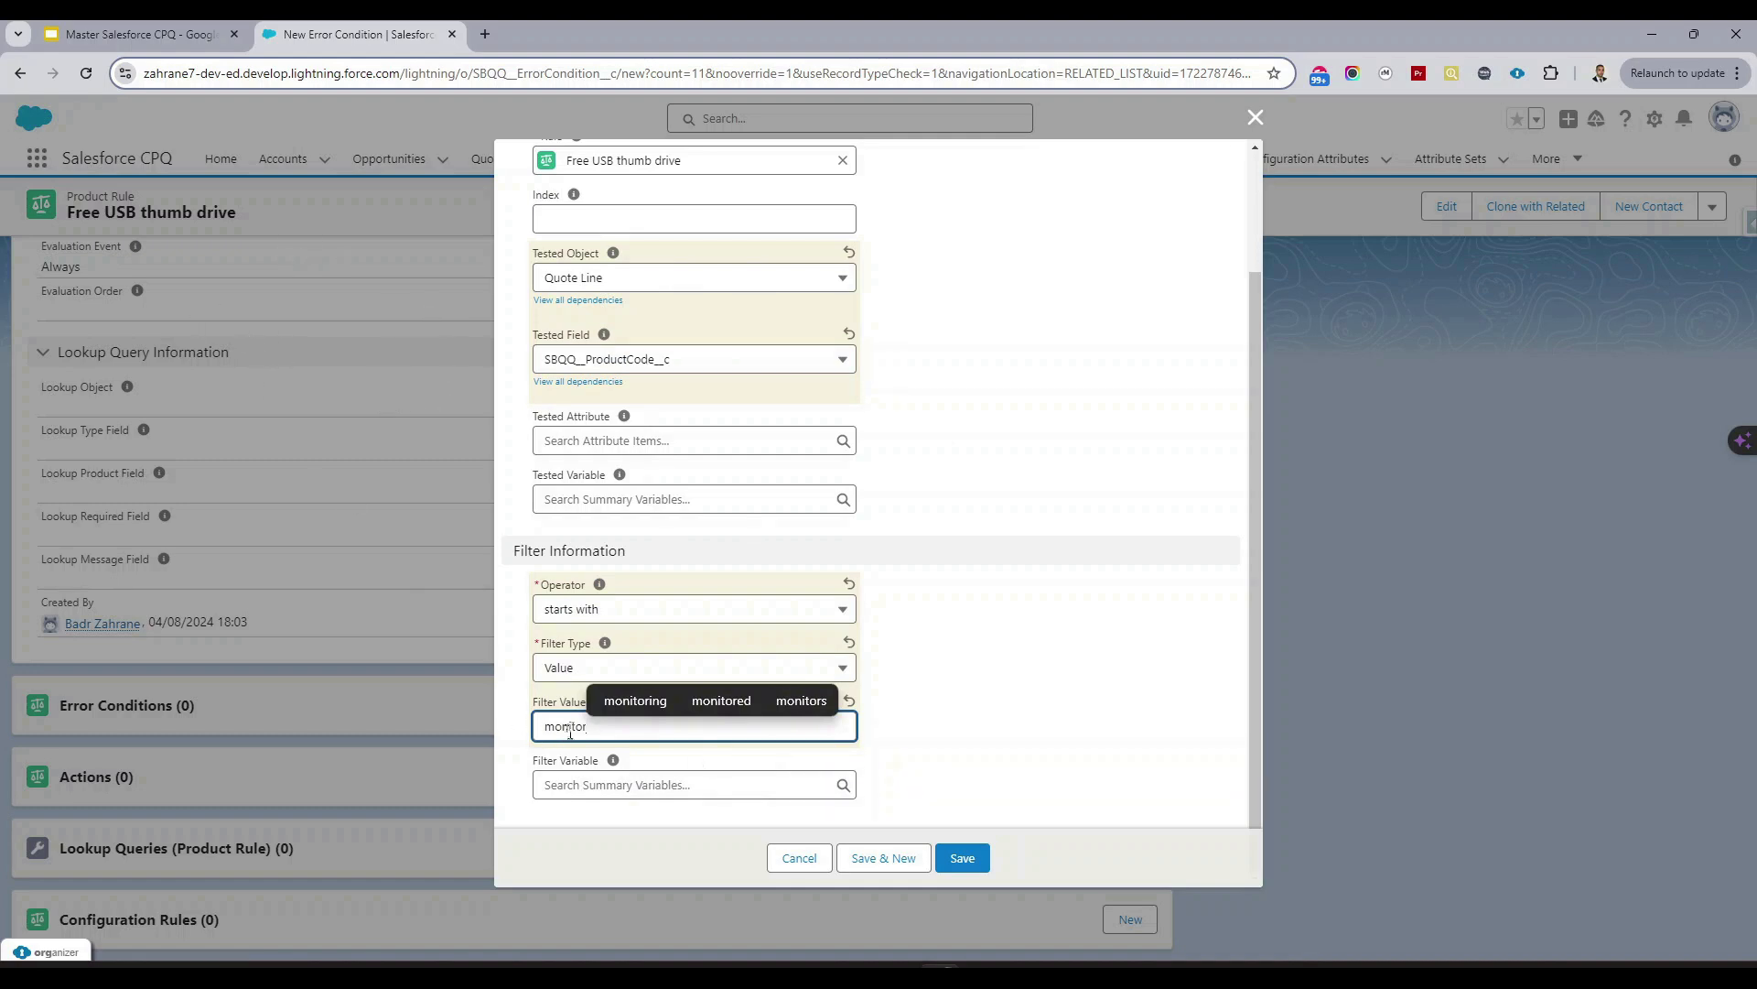
click(968, 853)
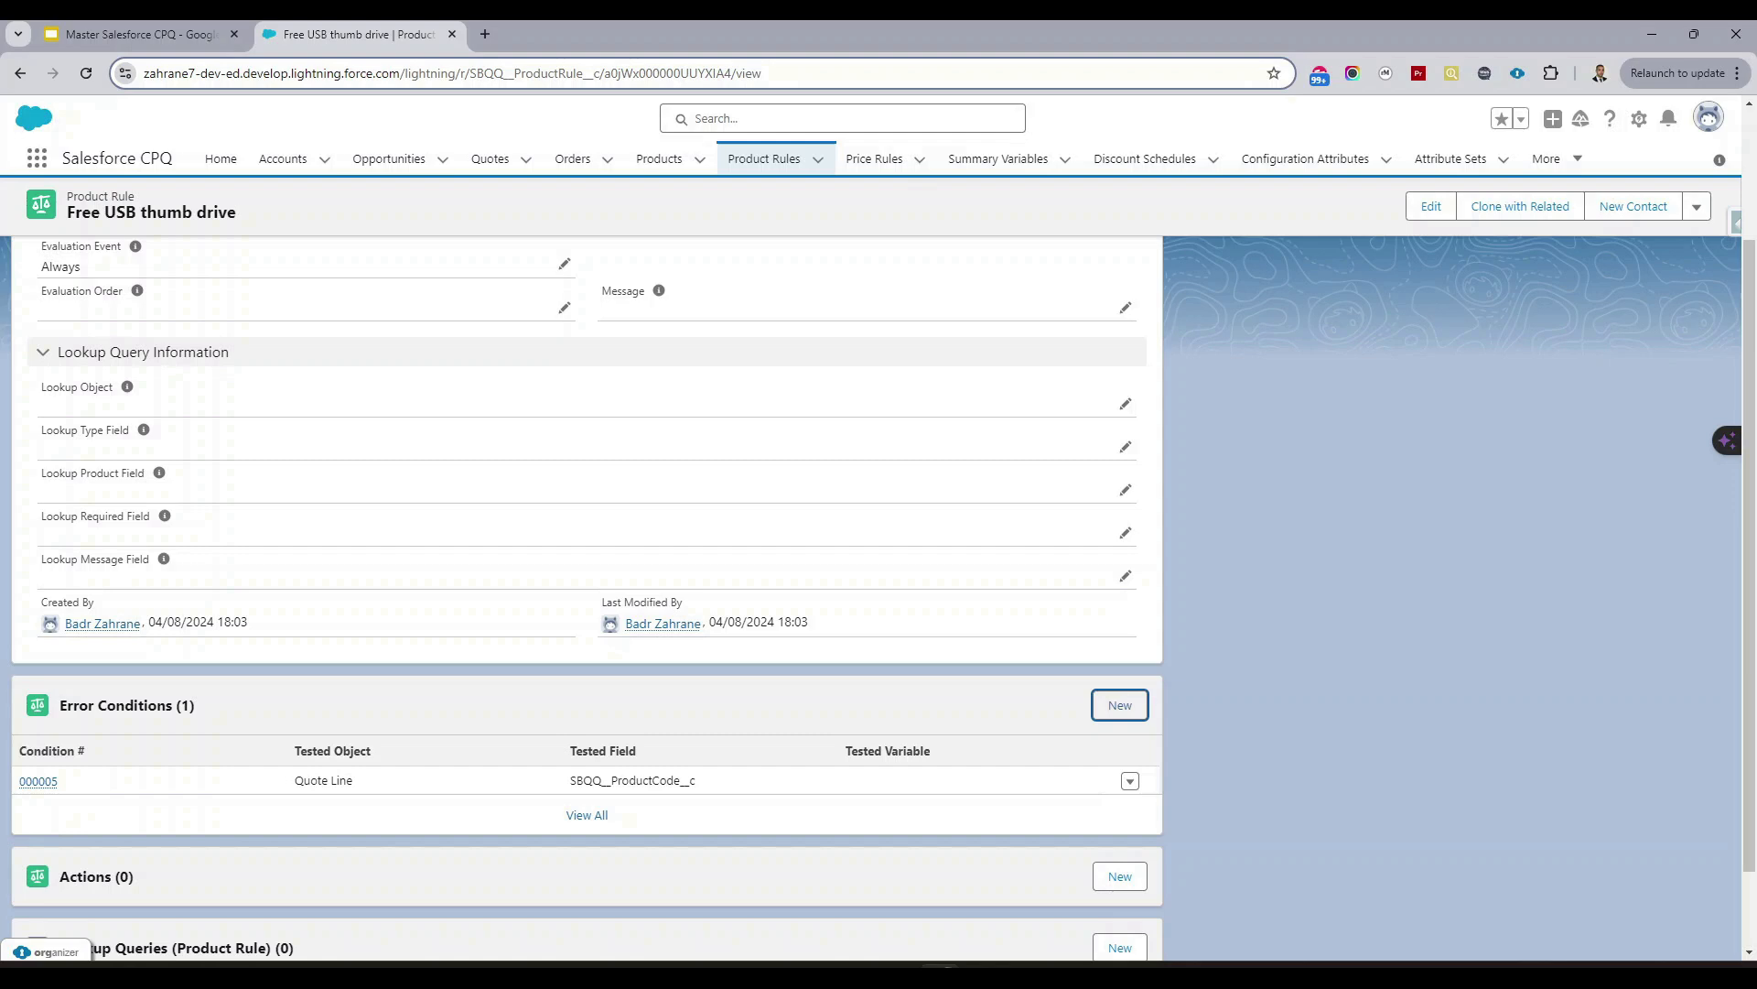
Create a product action of type Add for the product USB Thumb Drive, mark it as required, and save it.
scroll(717, 366, down, 1)
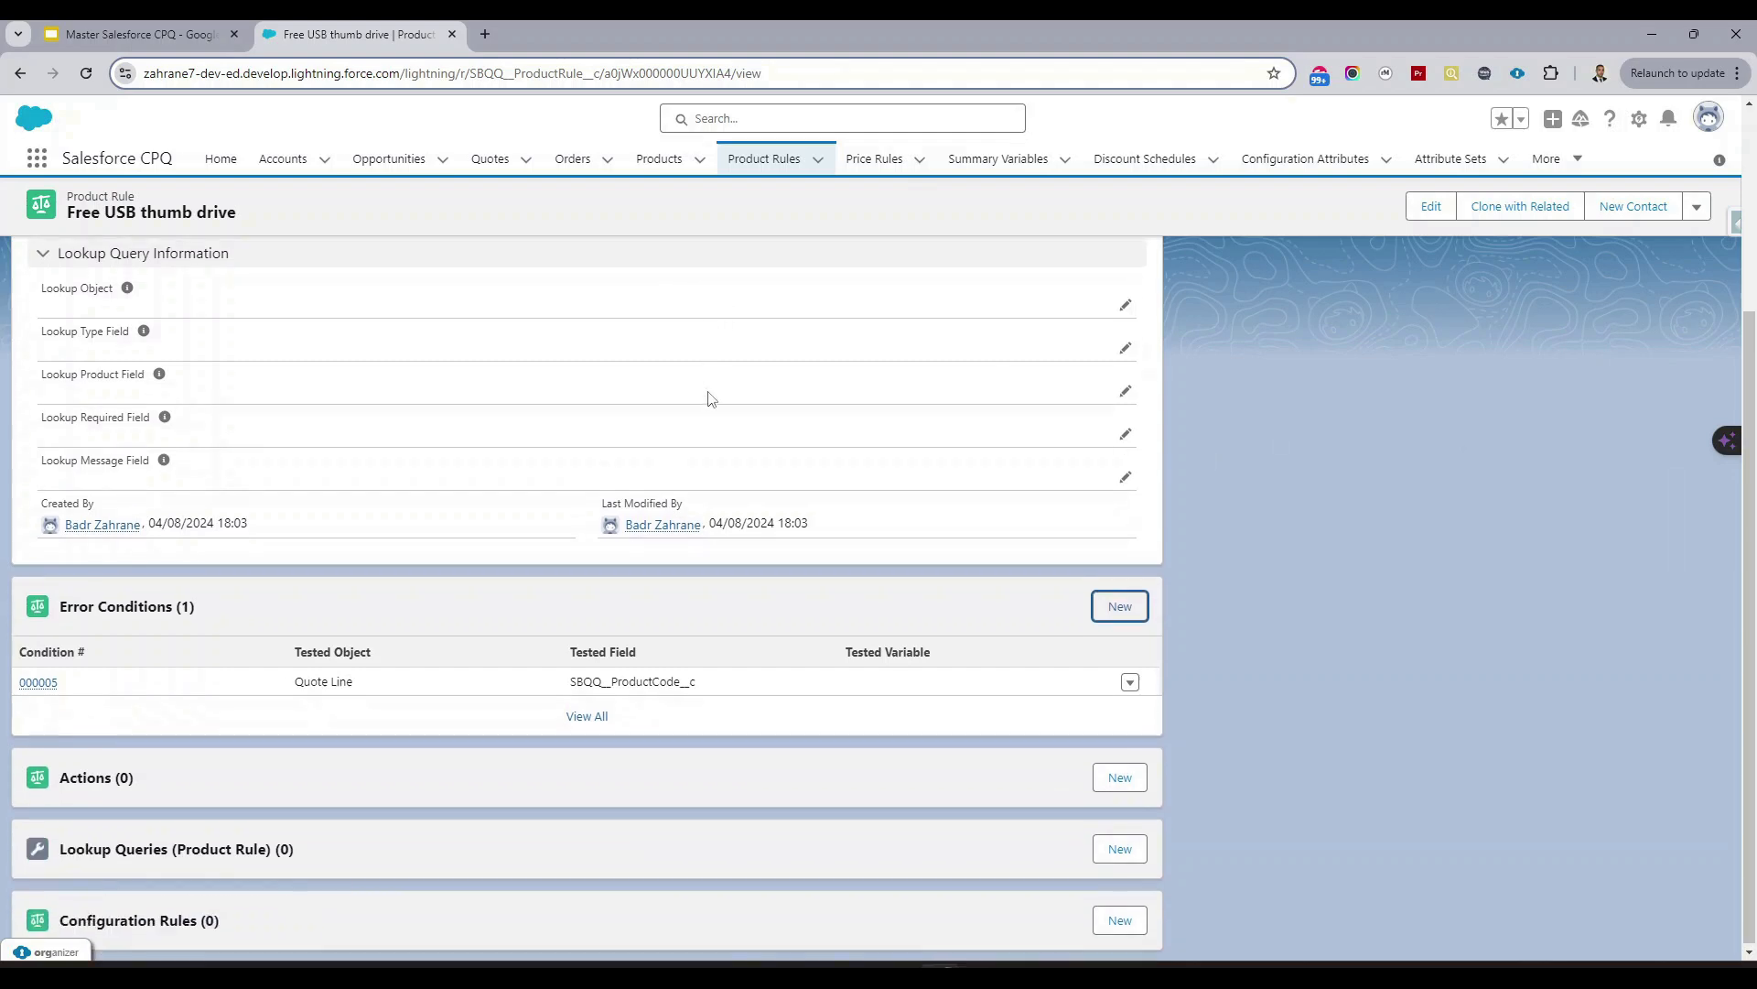
click(1119, 776)
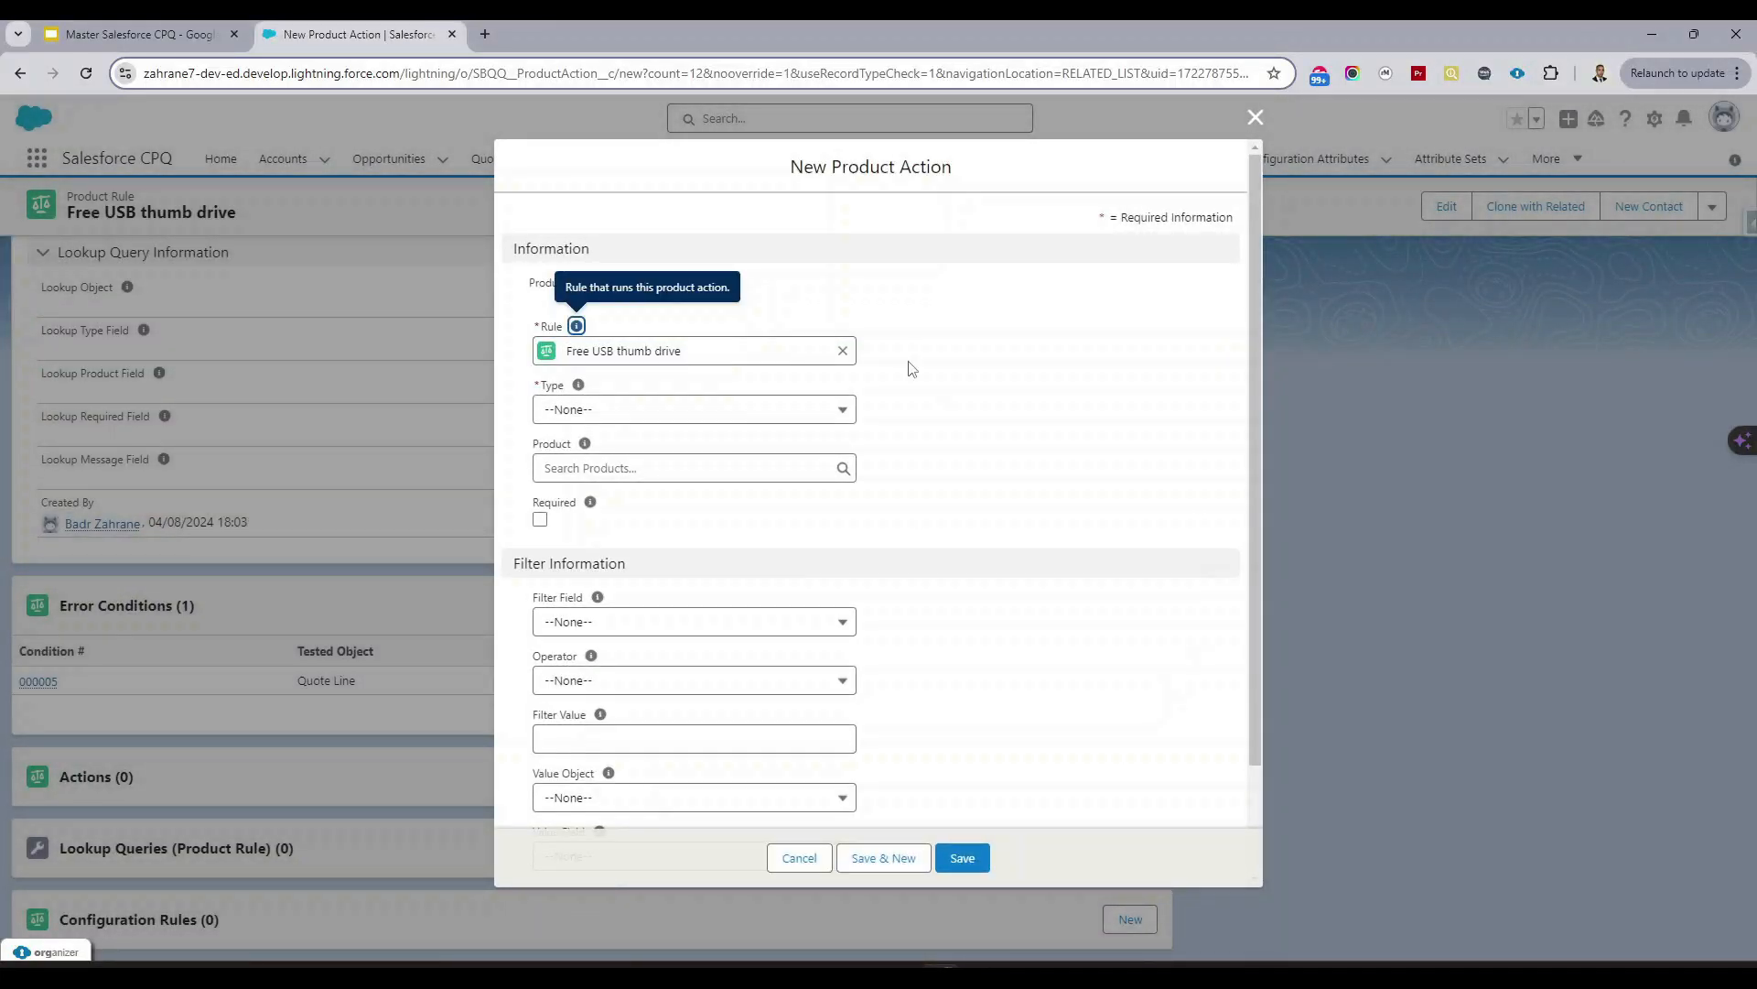
click(697, 408)
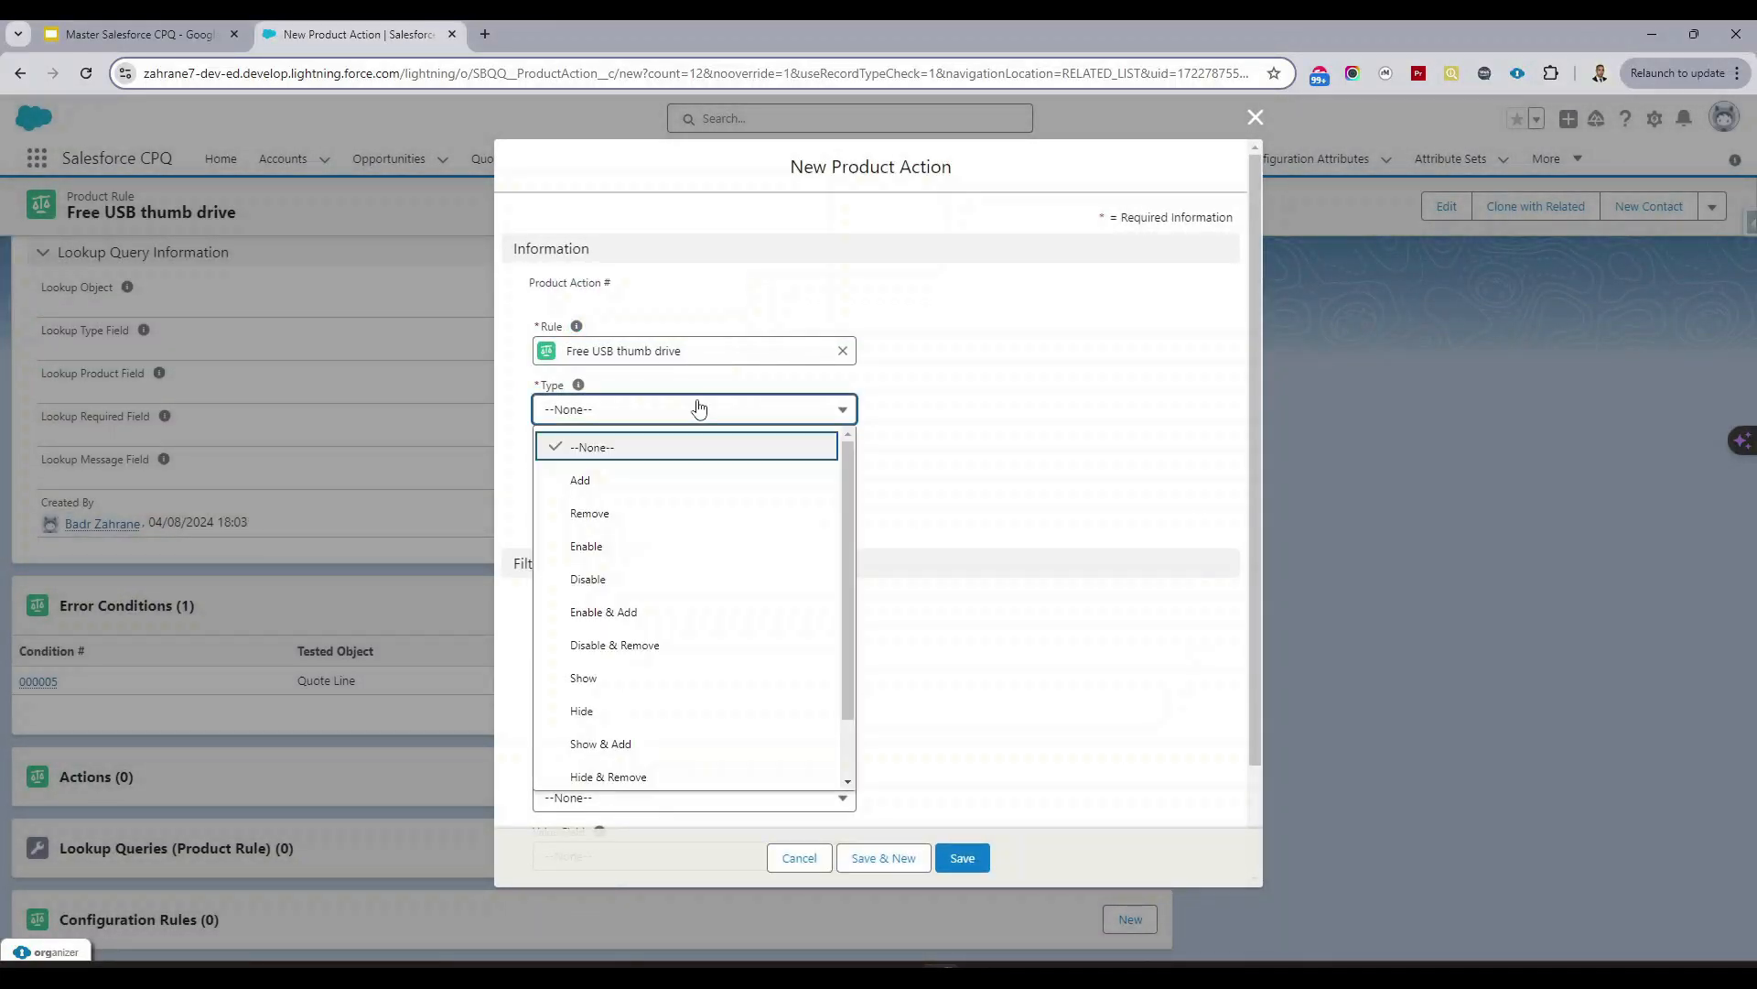
click(607, 480)
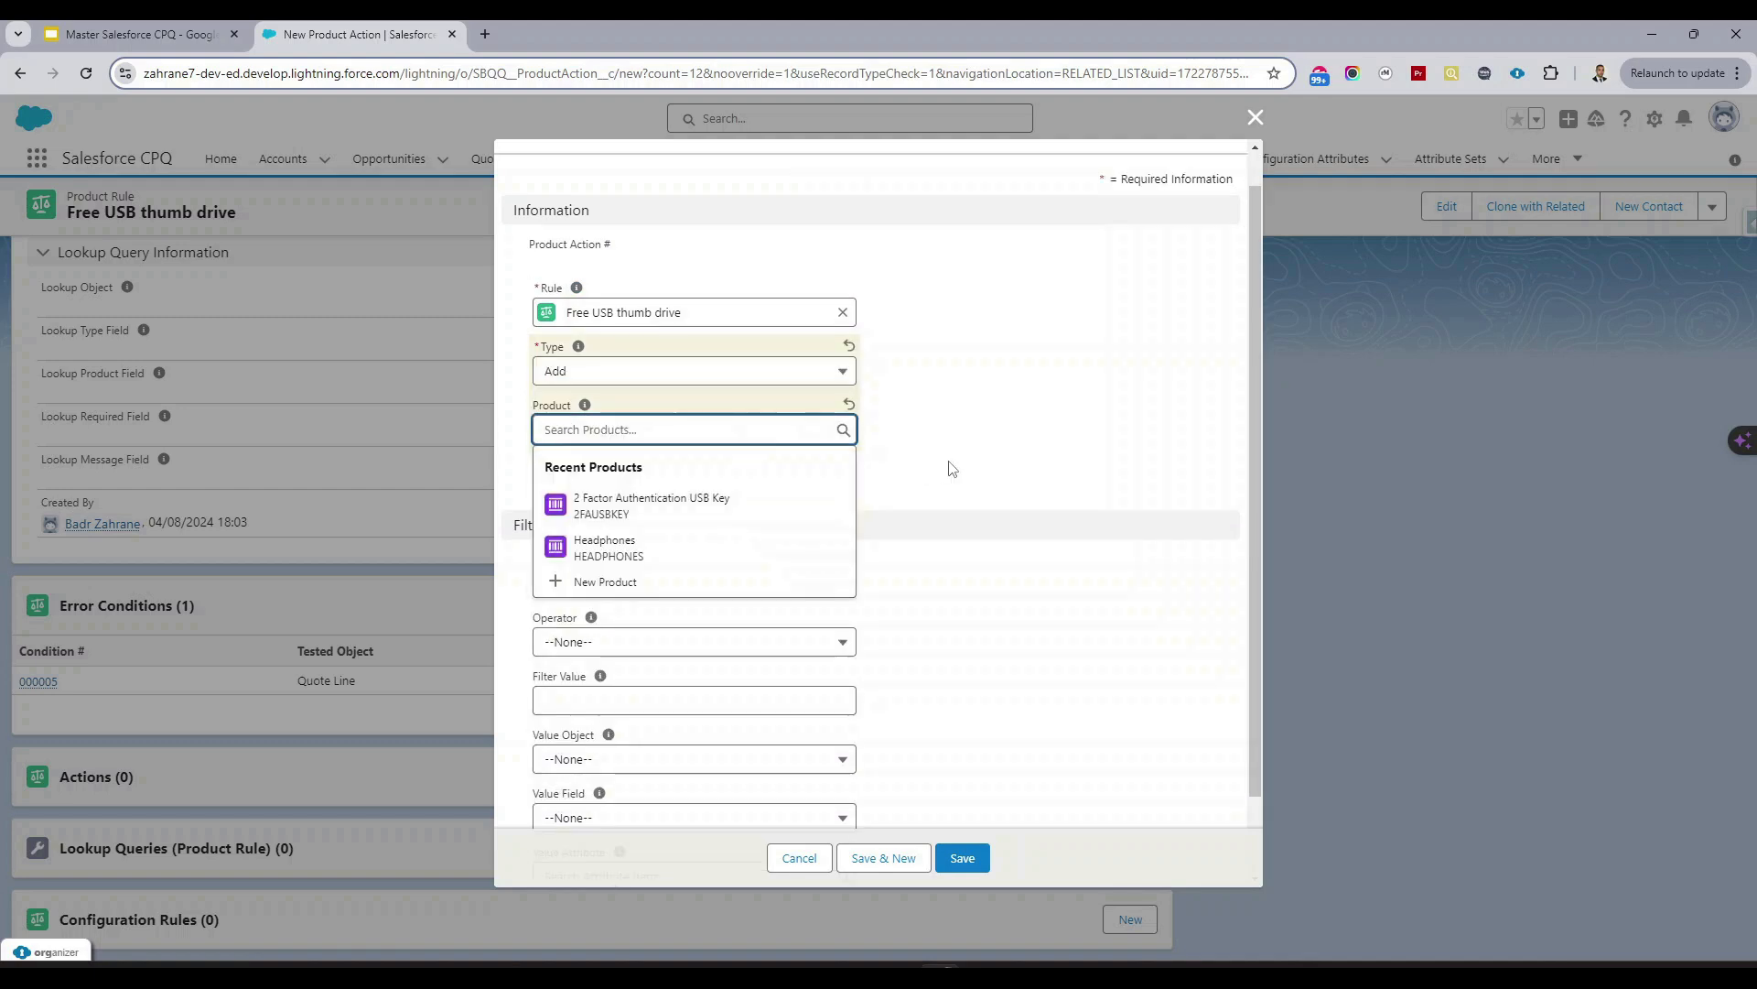
click(692, 435)
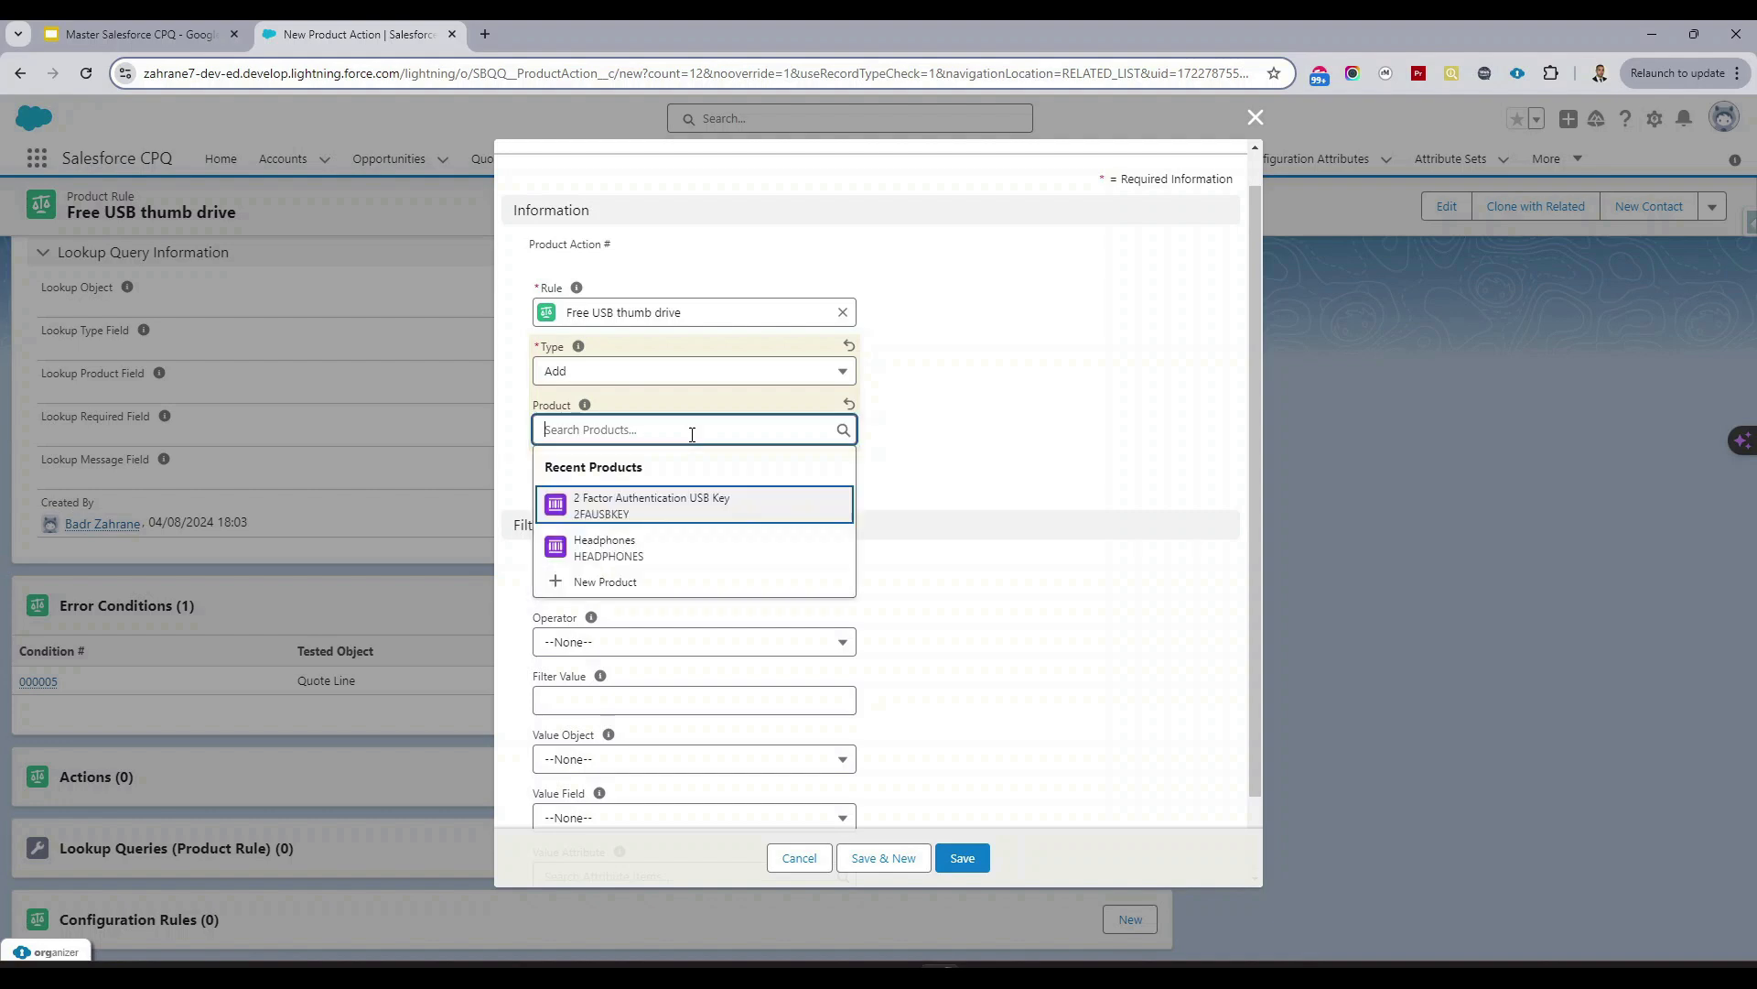
text(usb th)
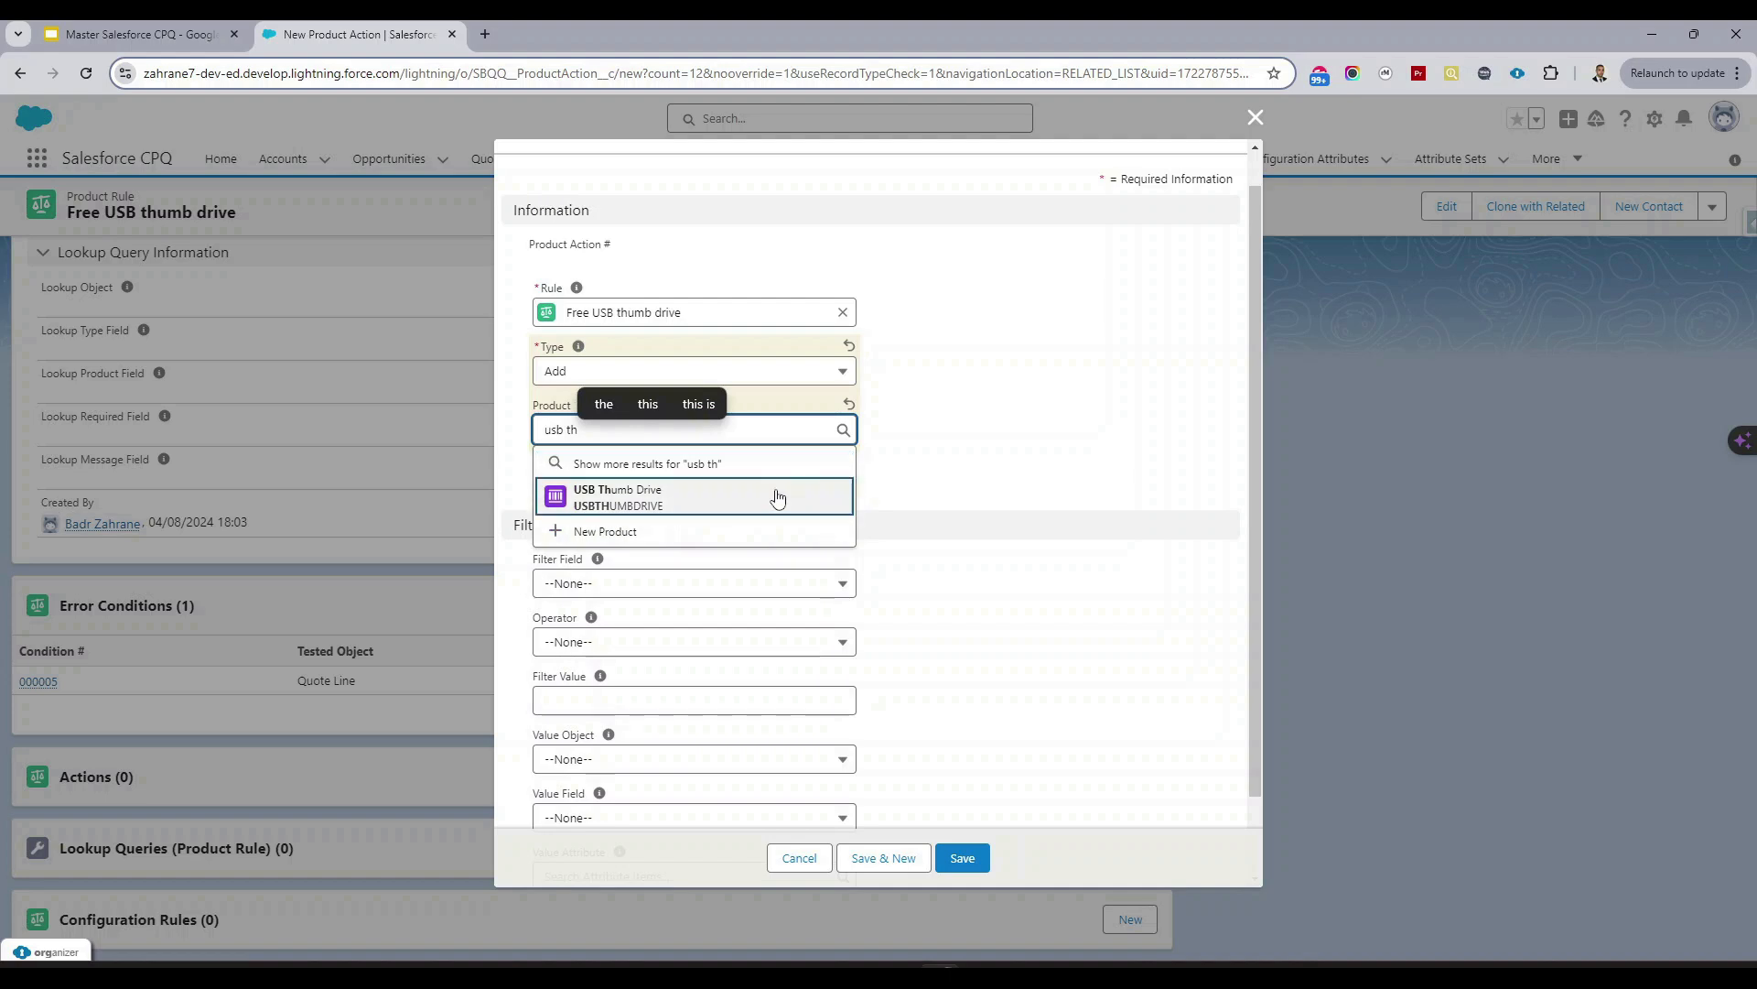
click(772, 498)
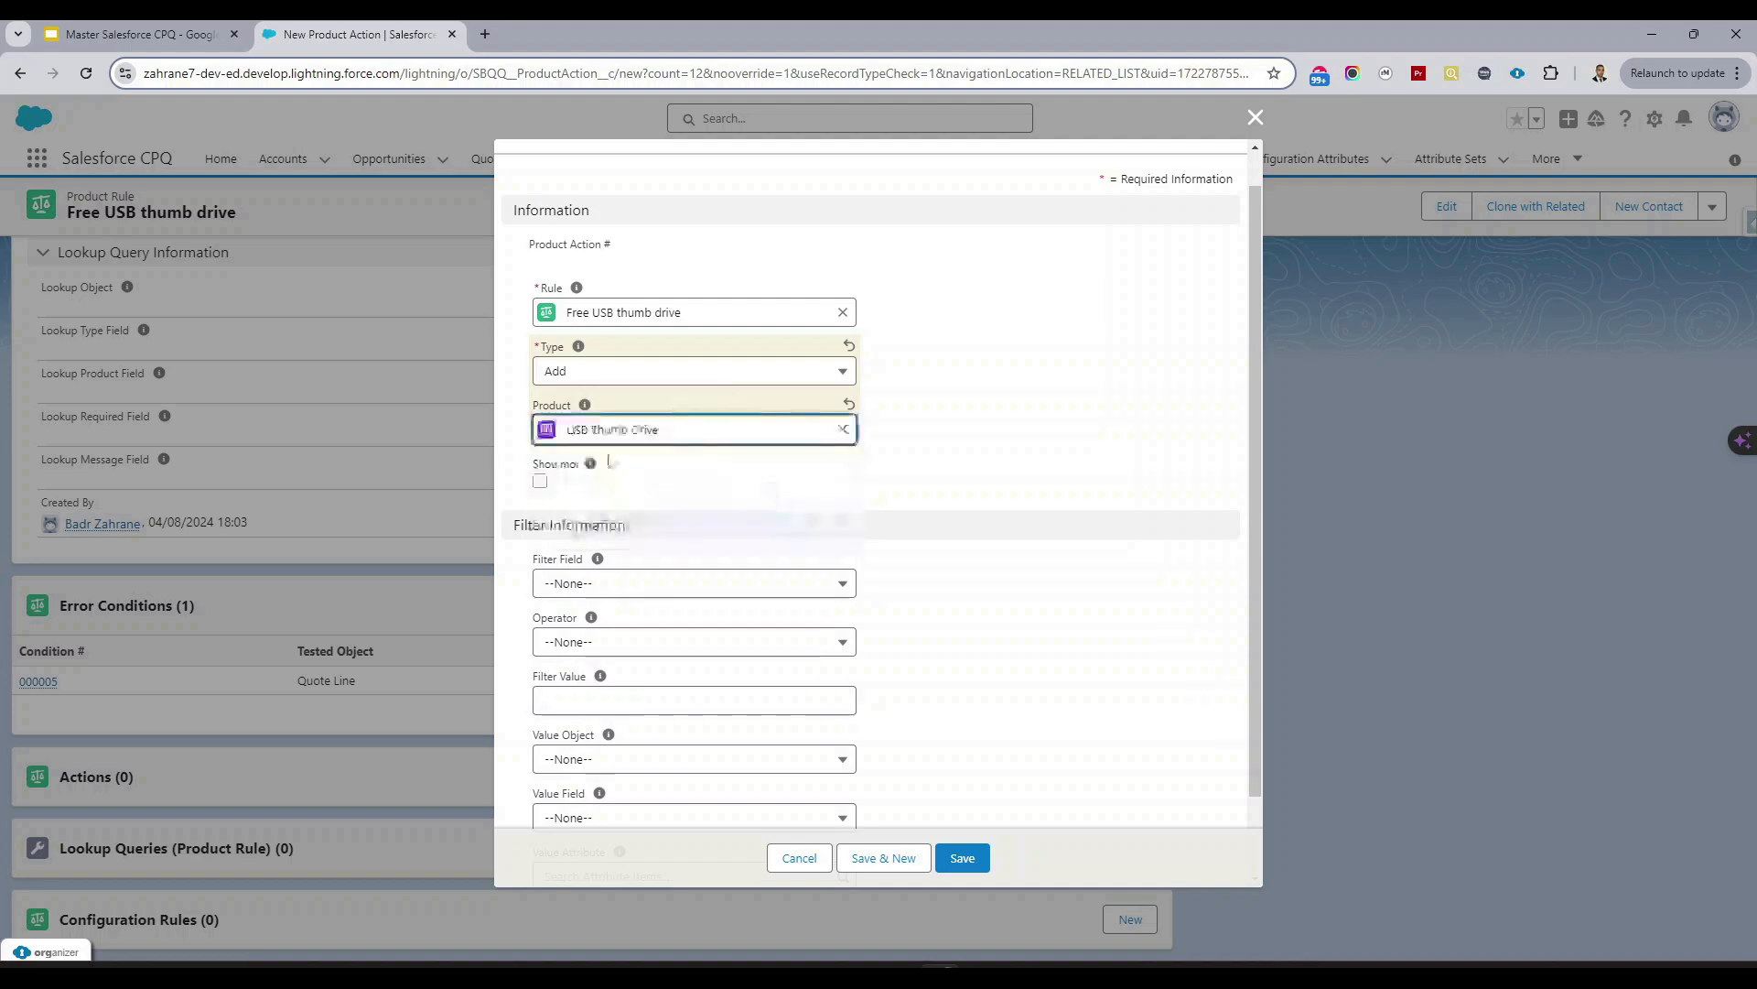
click(540, 482)
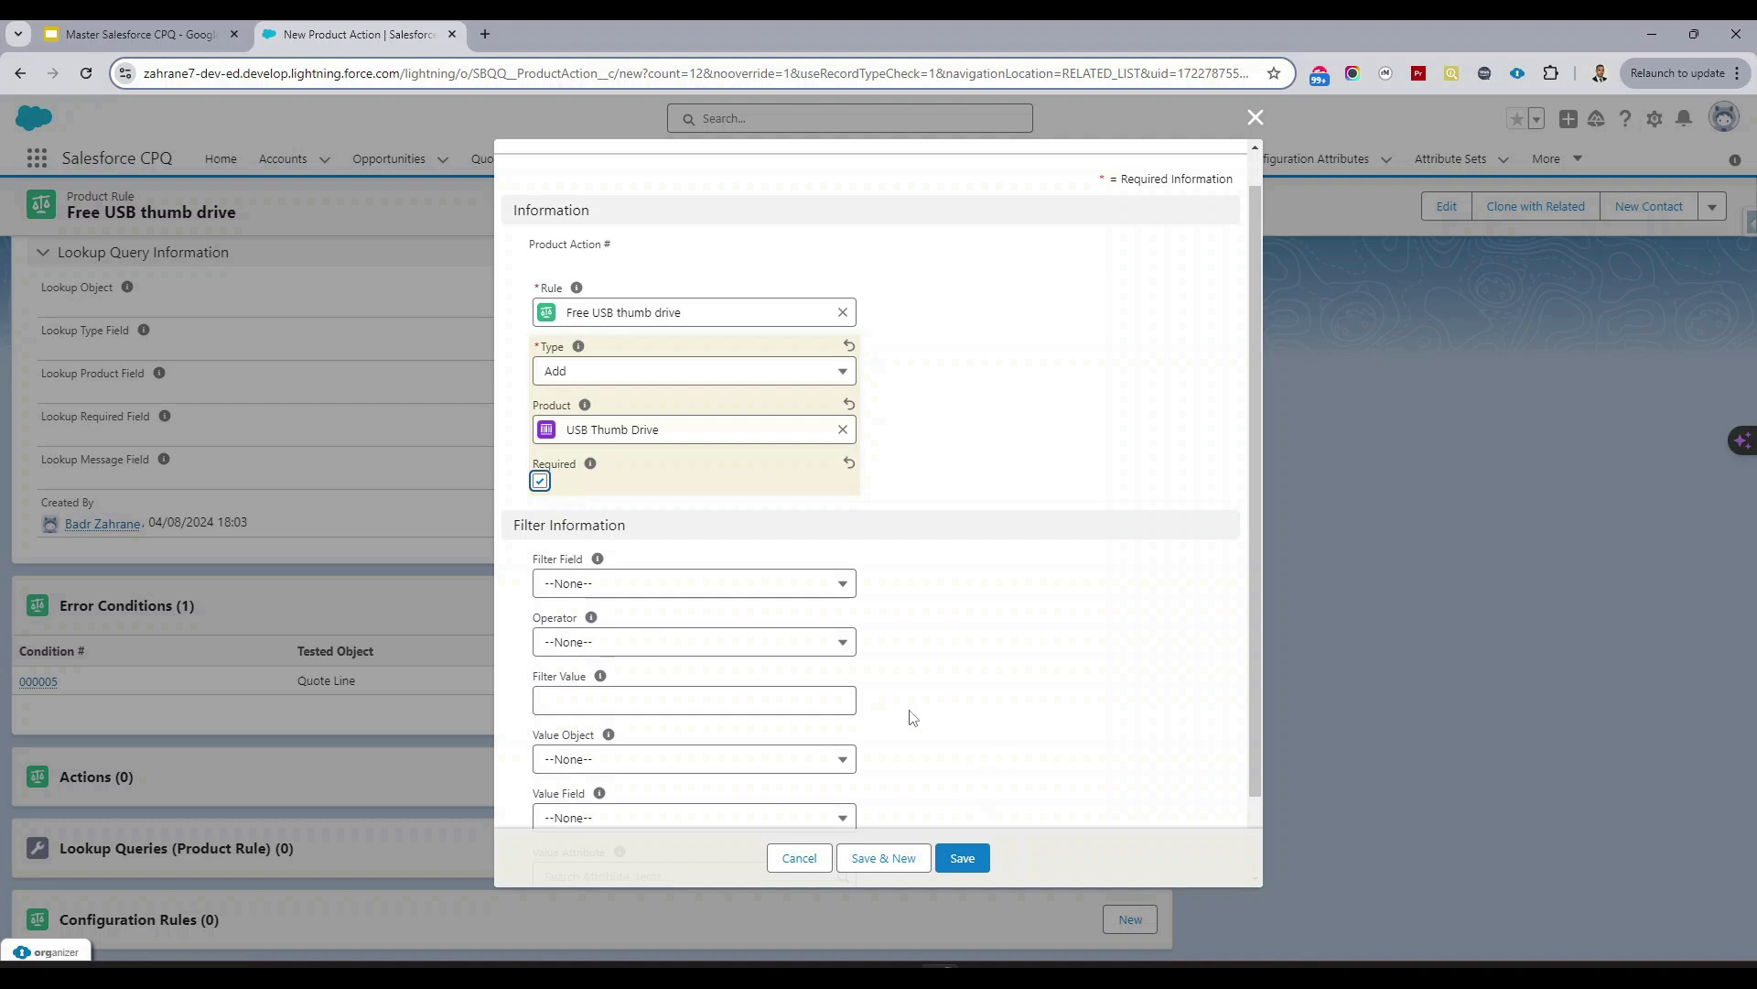
click(981, 865)
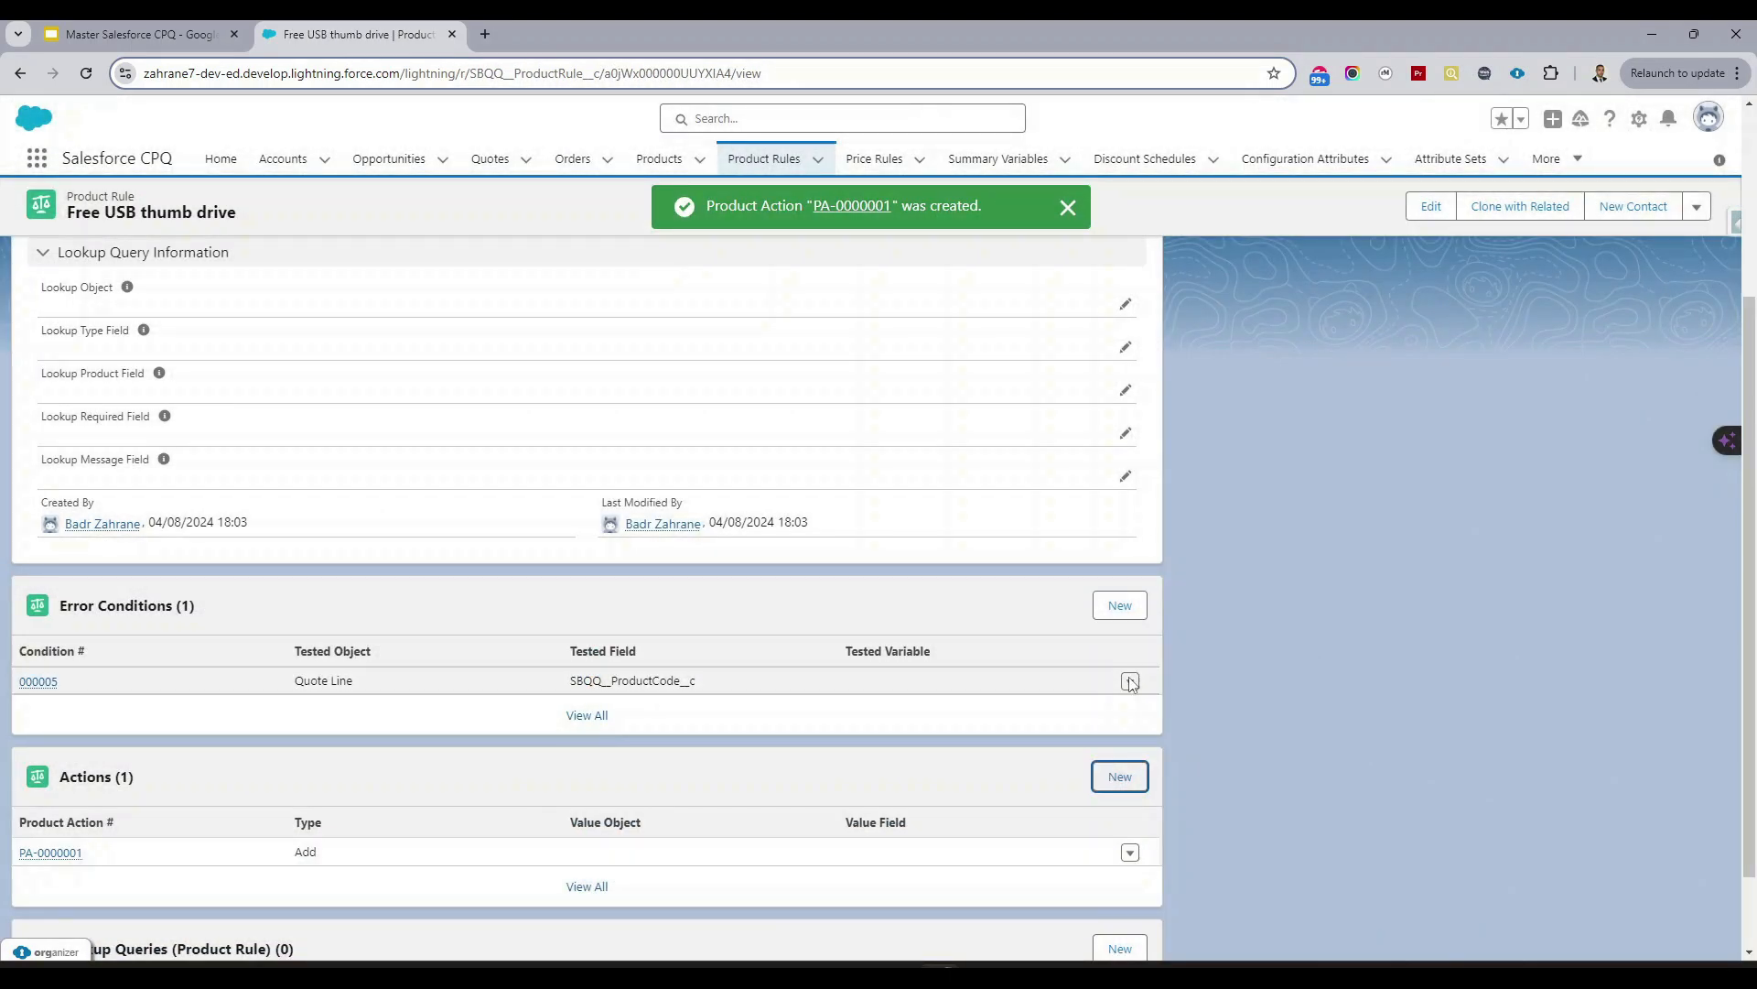
Activate the Free USB thumb drive rule, save it, and review its error conditions and actions.
scroll(1016, 620, up, 3)
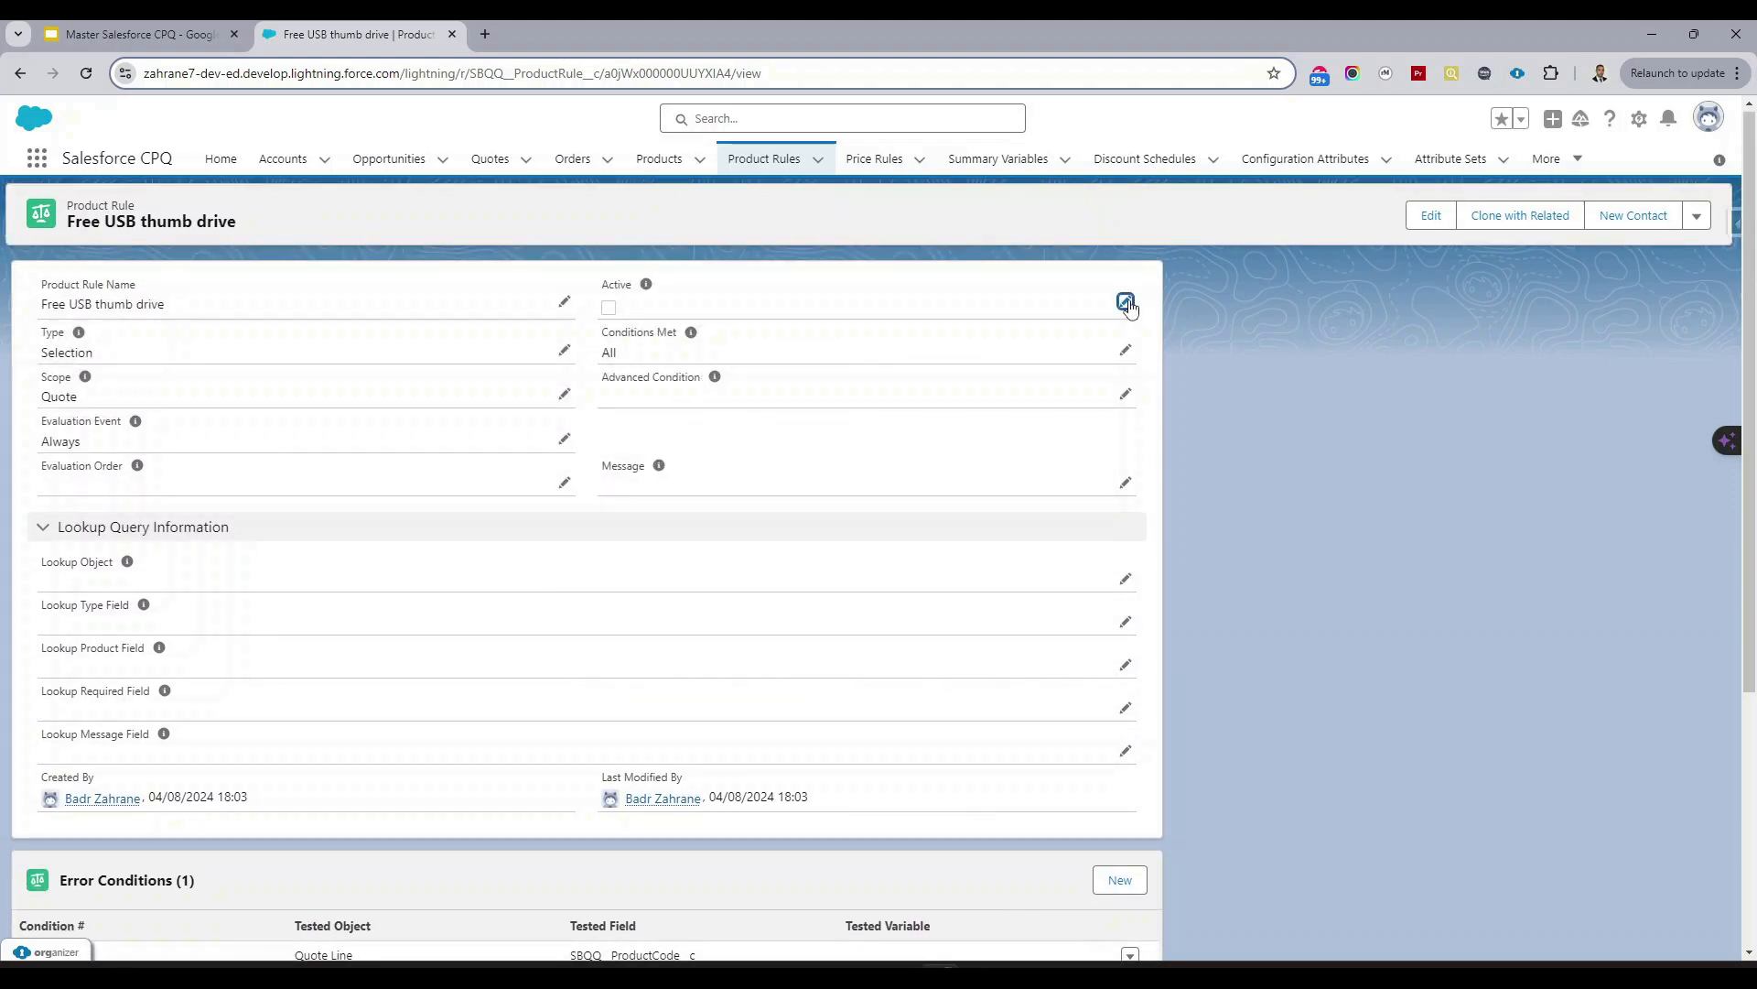
click(1126, 302)
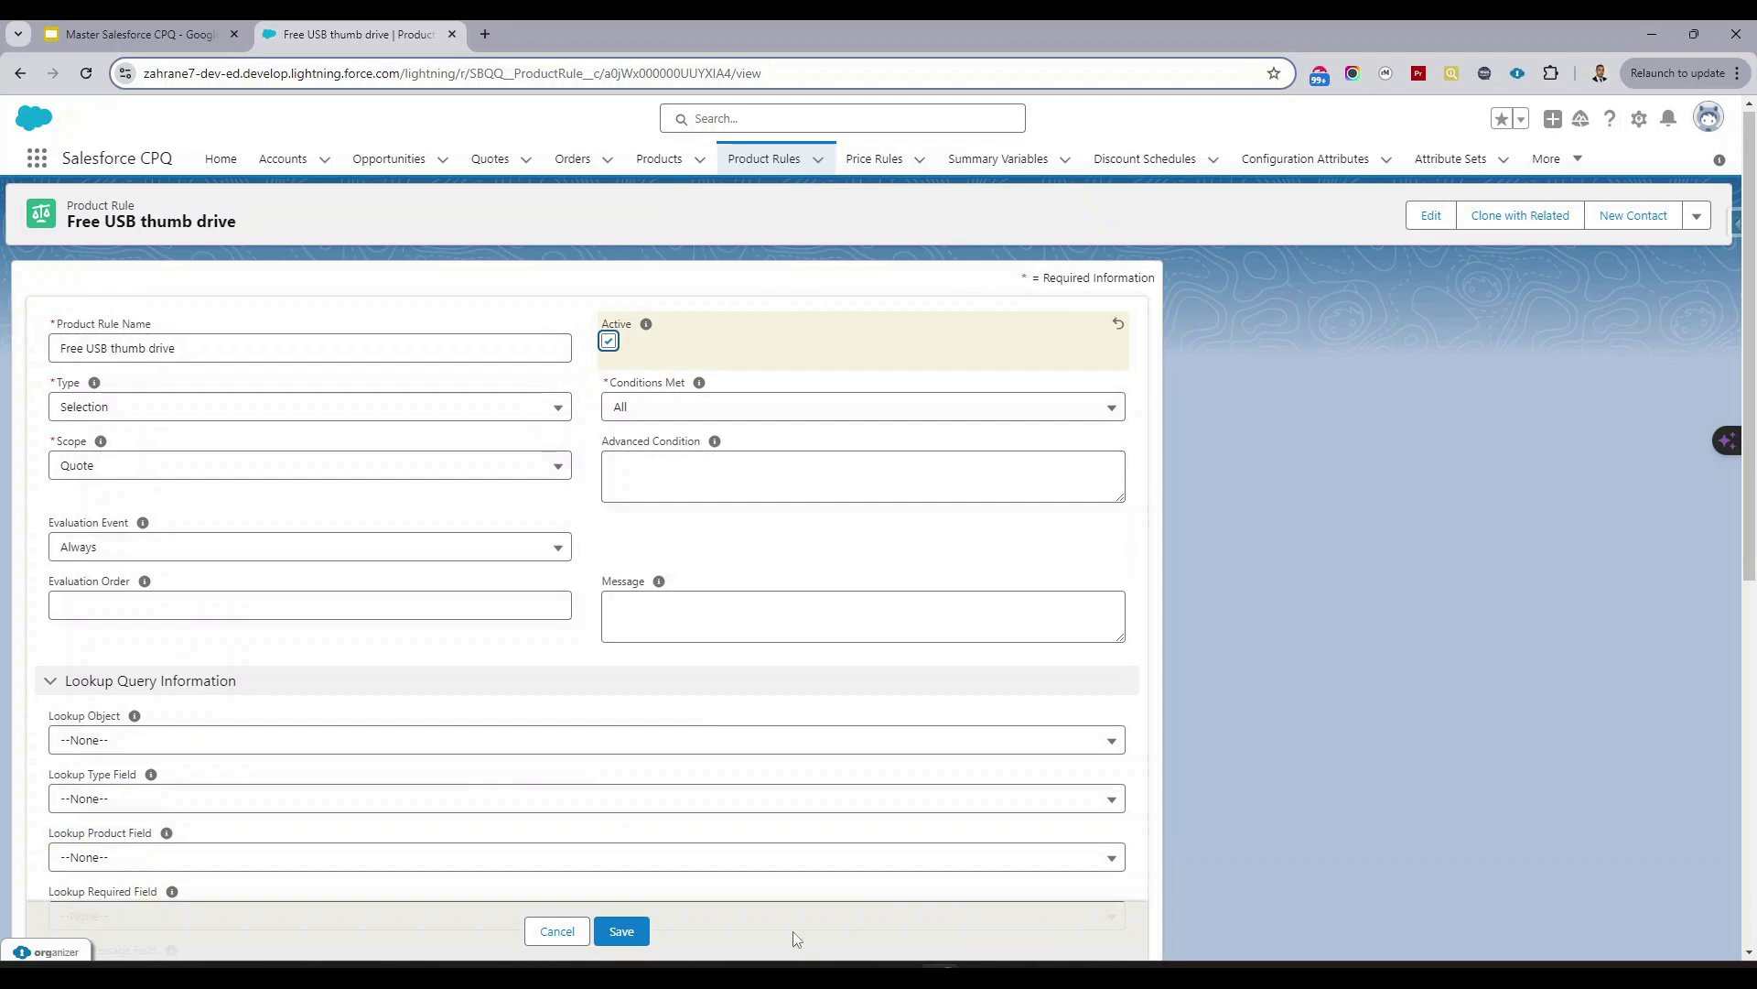
click(621, 931)
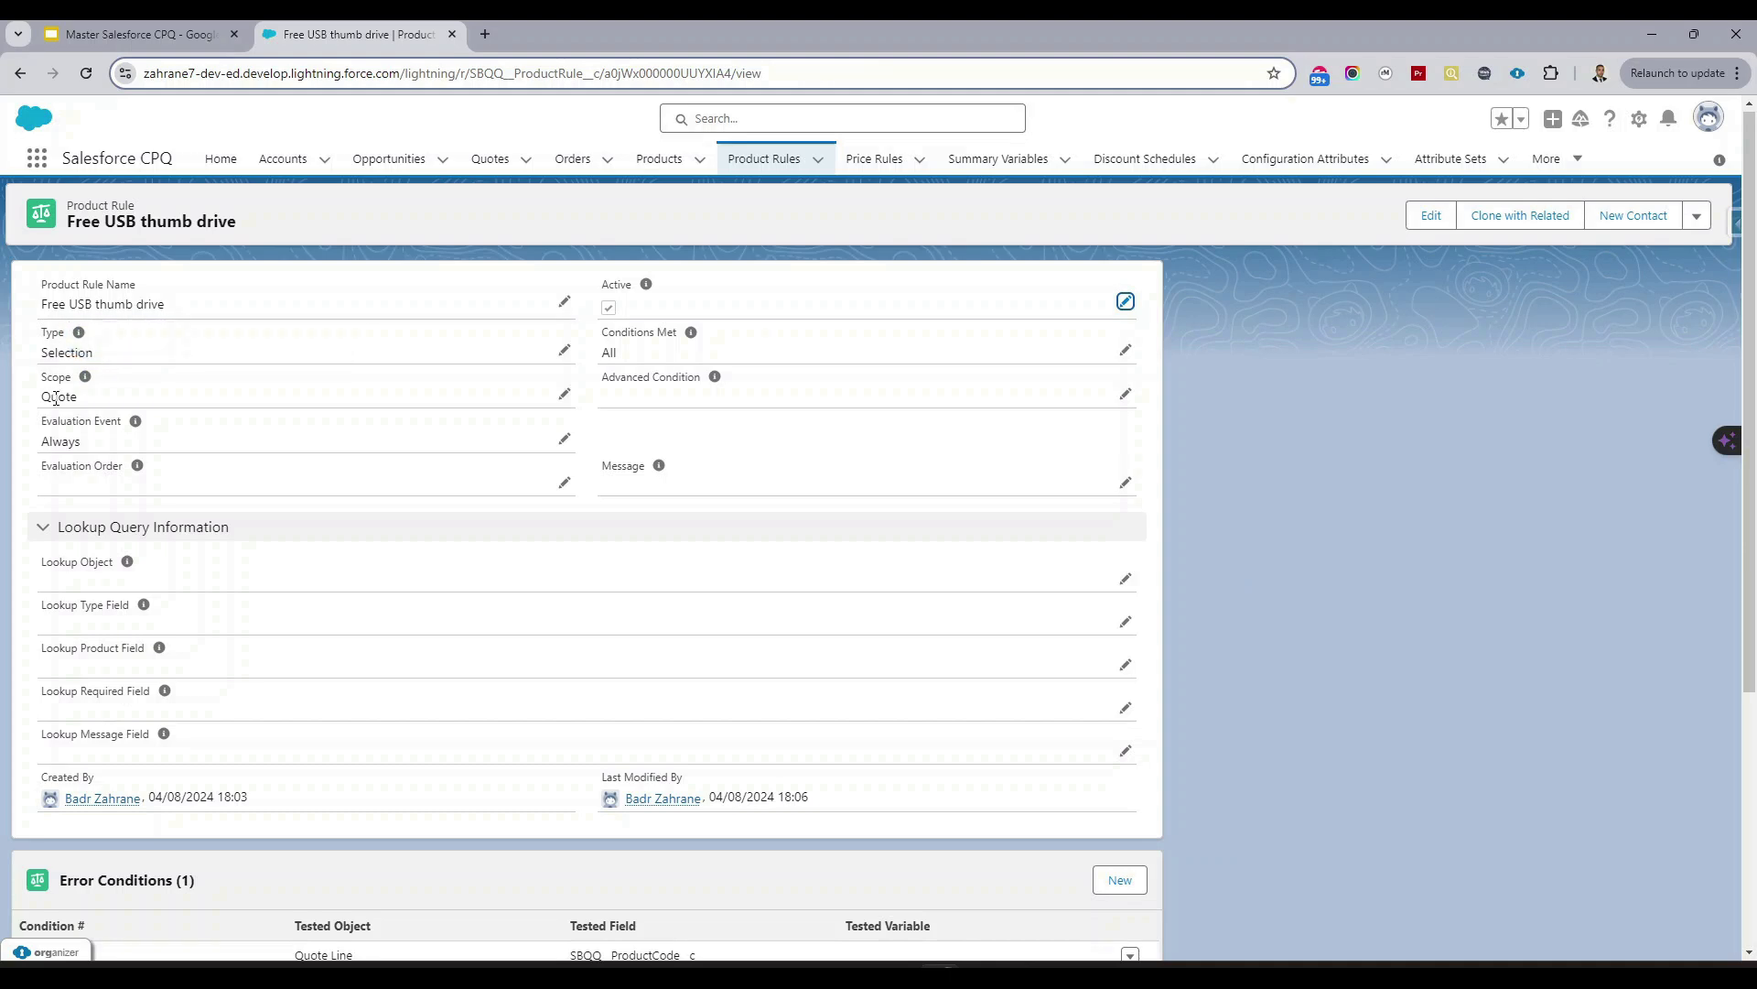
scroll(136, 724, down, 2)
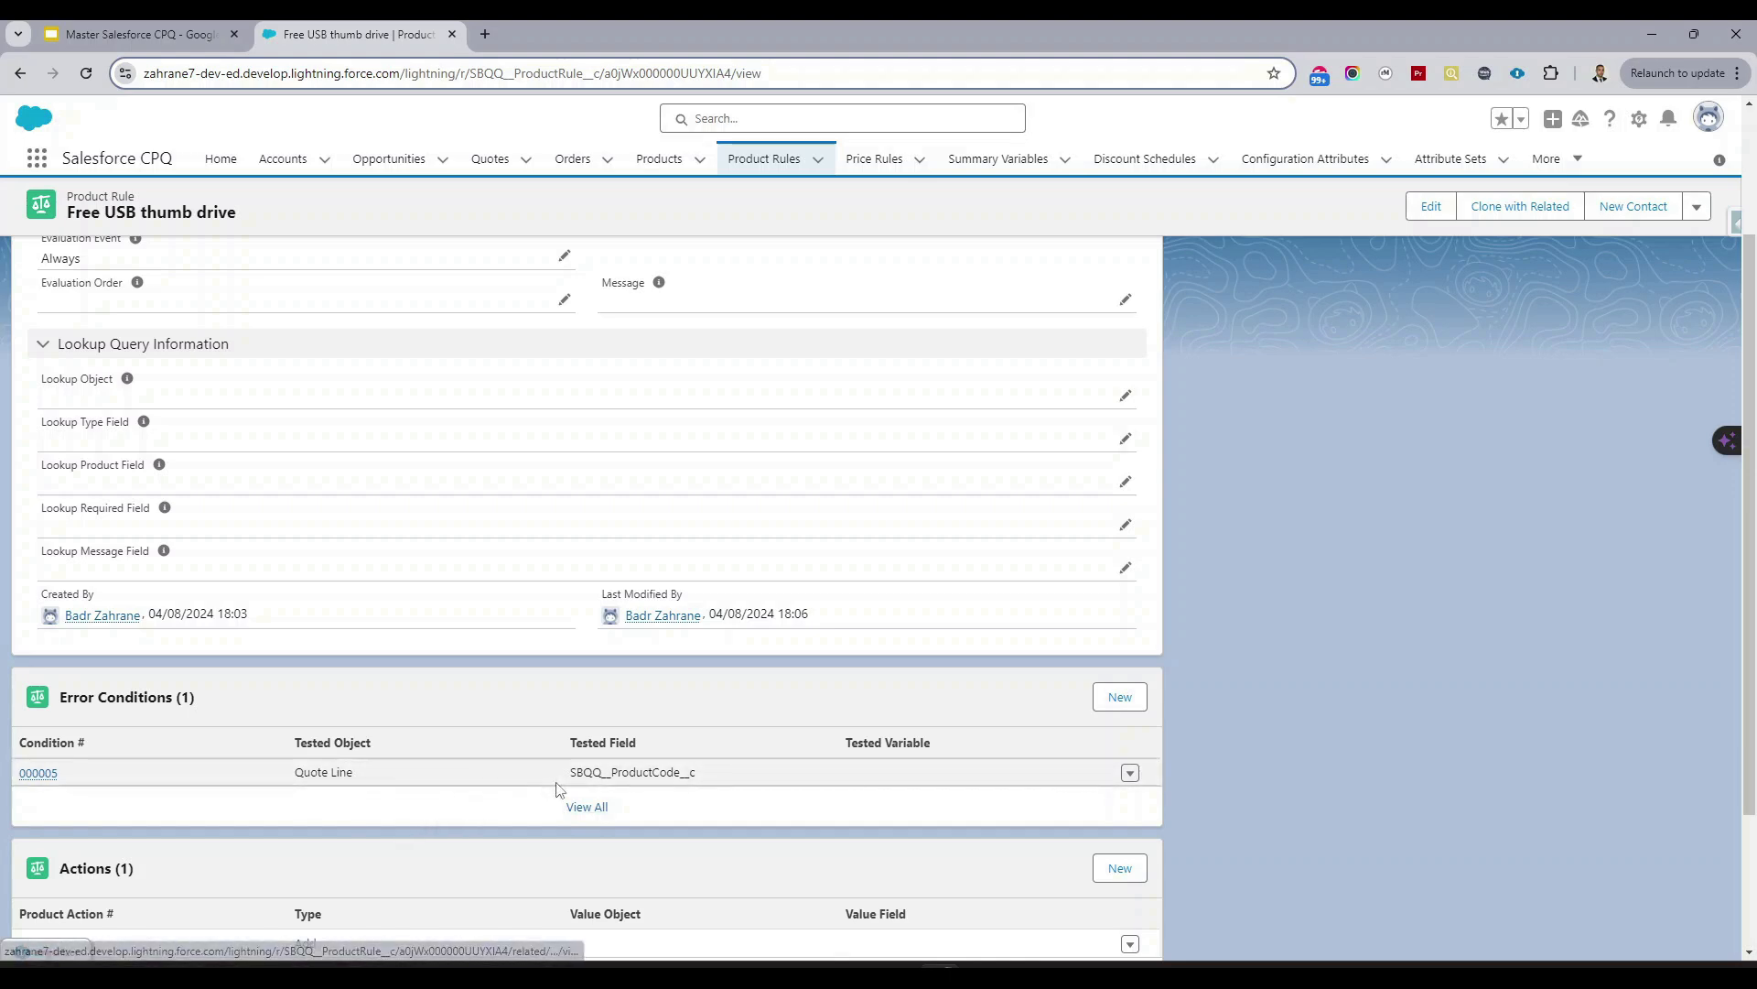
scroll(560, 787, down, 1)
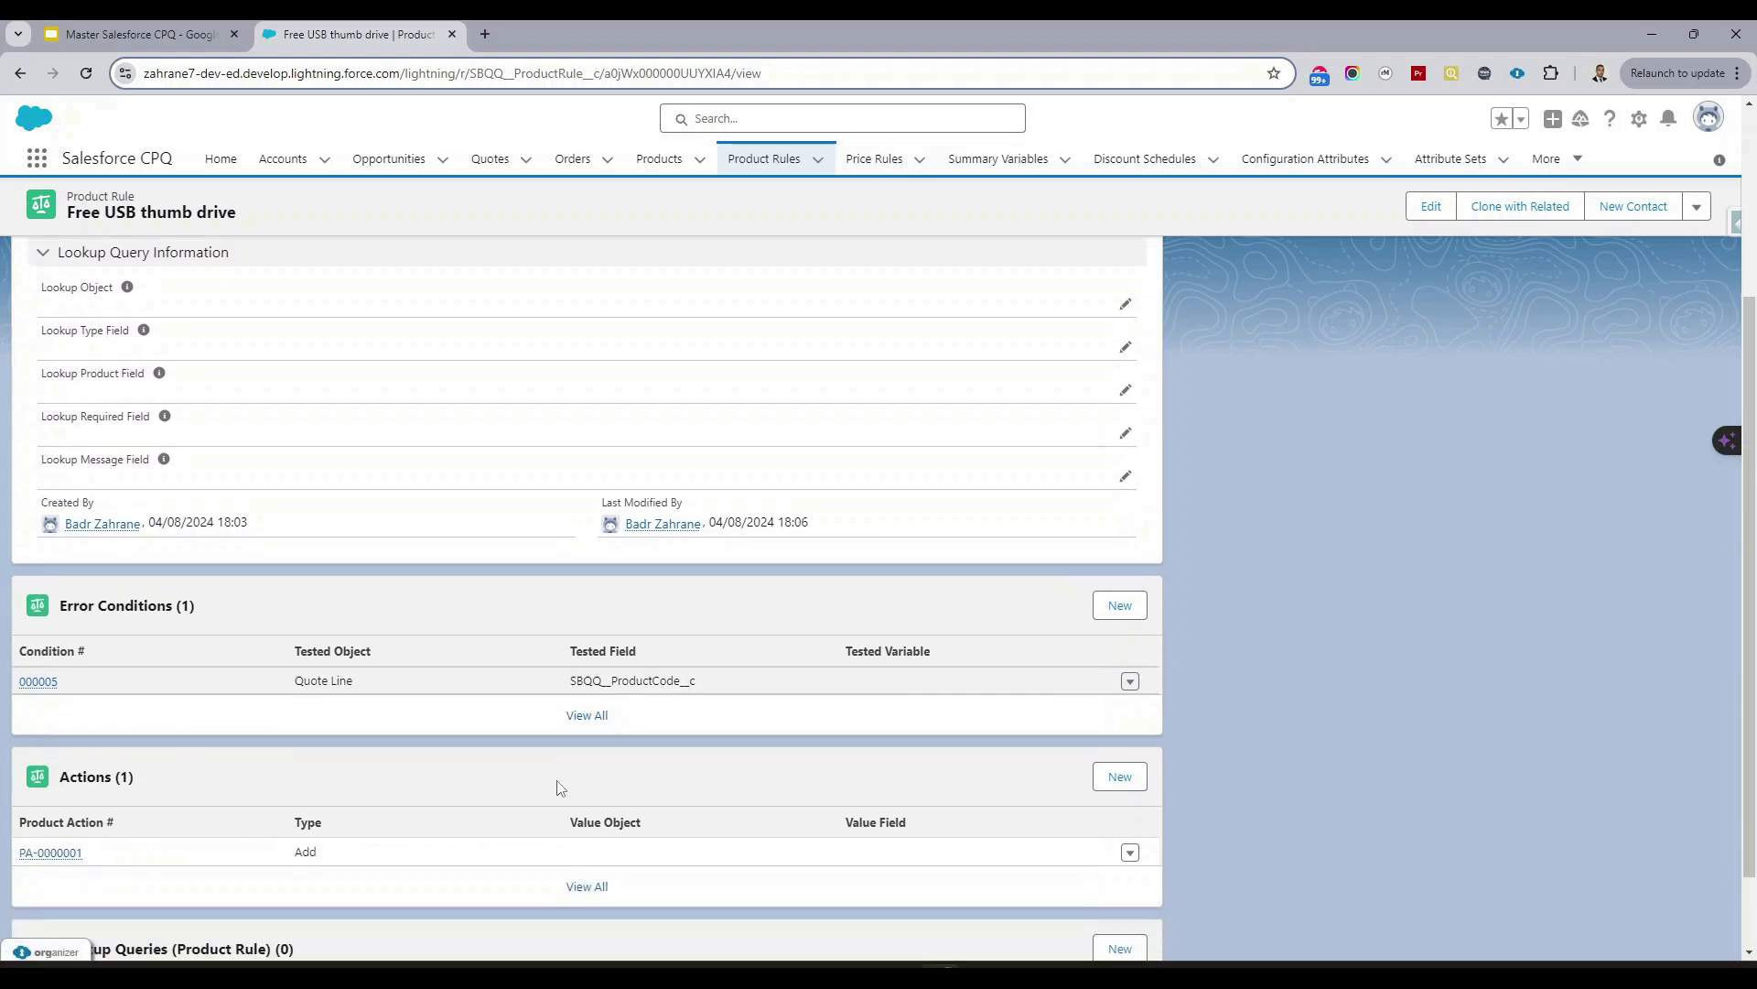